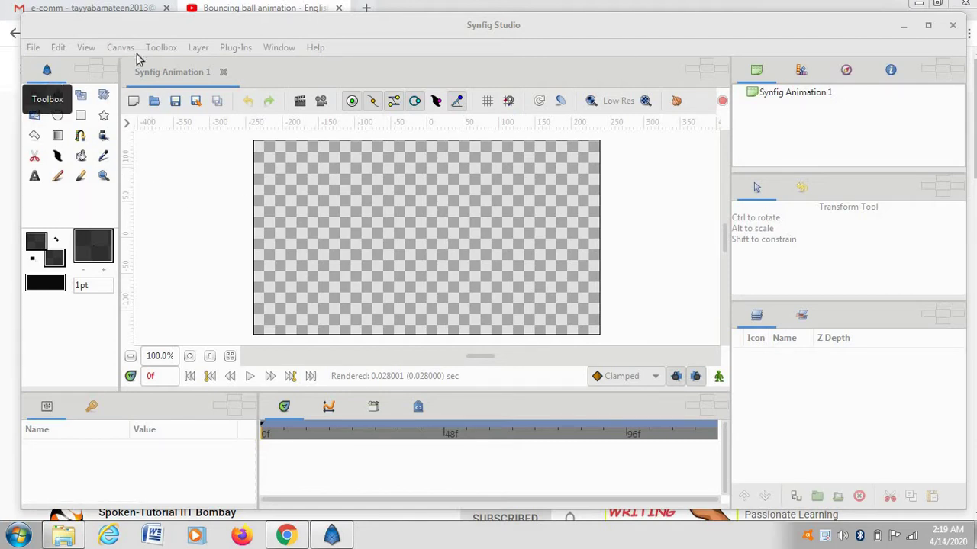
Step: Draw a rectangle over most of the canvas from about -235, 129 px, leaving a strip free below, and enable the Region layer type
click(82, 115)
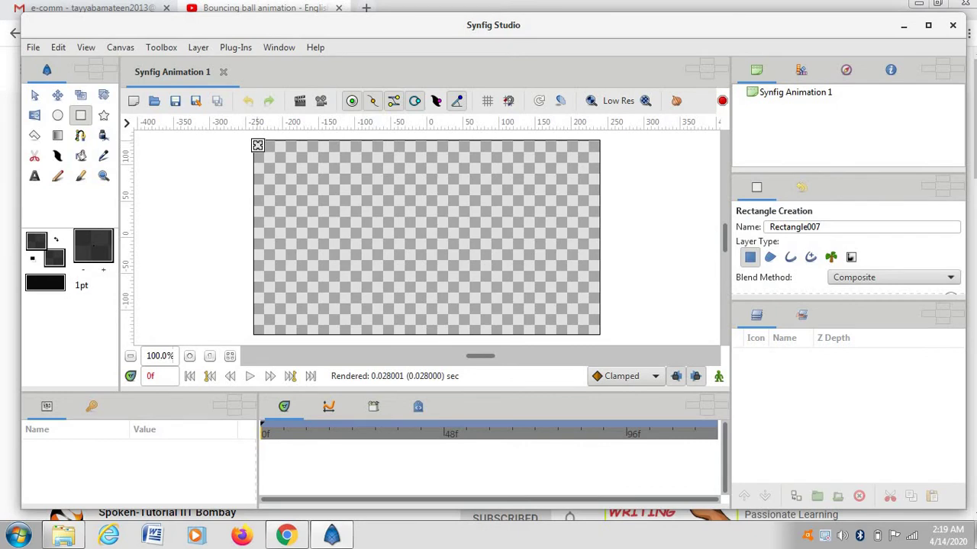
drag(258, 145, 600, 300)
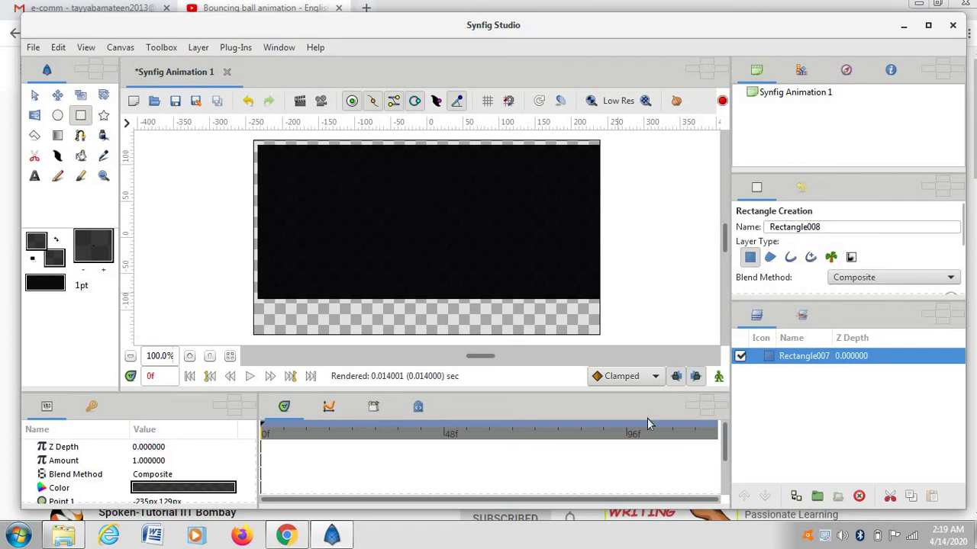
click(770, 257)
Step: Rename the rectangle's layer as SKY
double_click(819, 362)
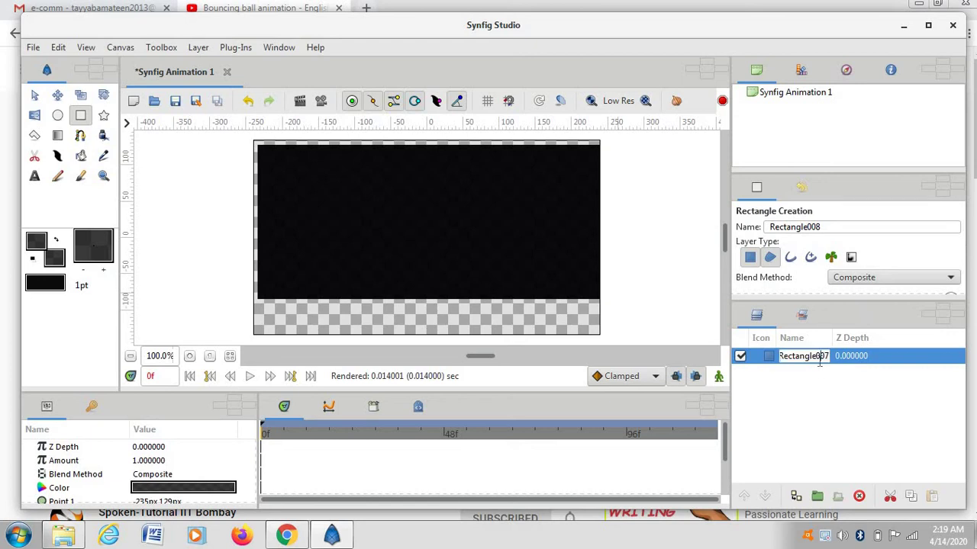
text(SKY)
key(ctrl+a)
text(07)
key(BackSpace)
key(BackSpace)
text(SKY)
key(Return)
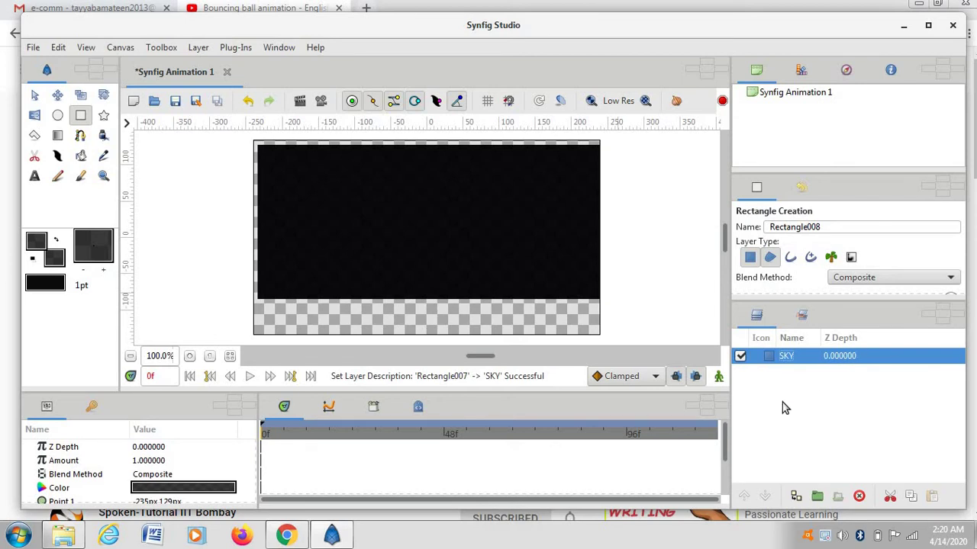
Step: Recolour the SKY layer teal, with Green at 56.7 and Blue at 61.2
click(216, 491)
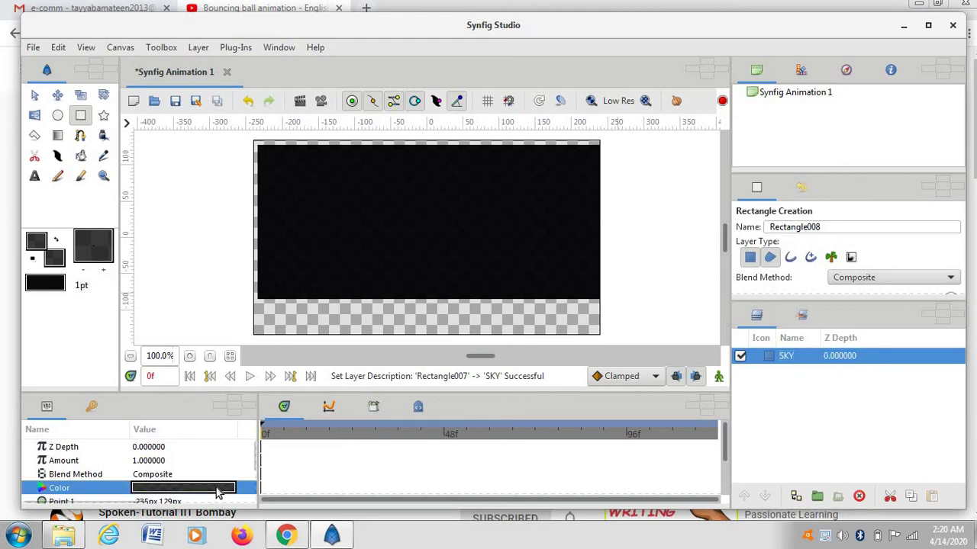
double_click(216, 491)
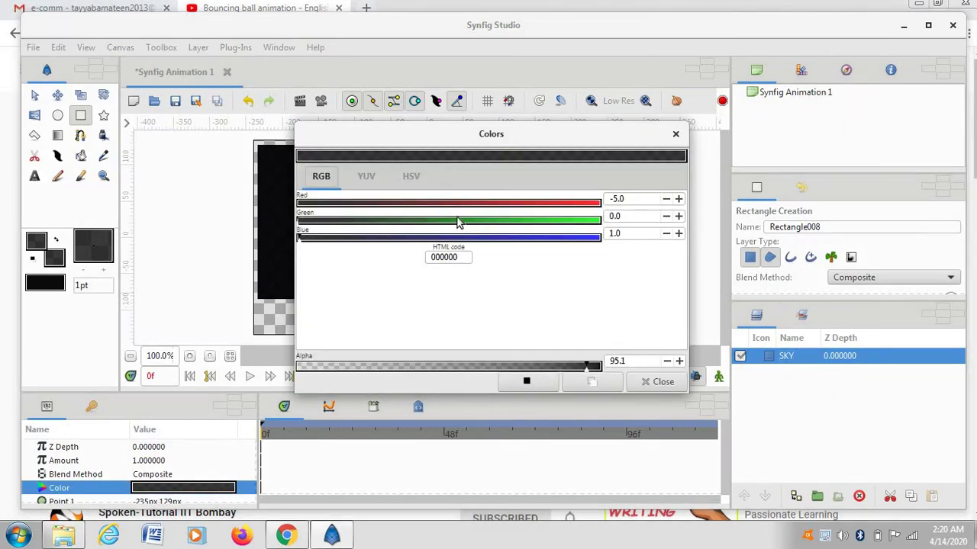
click(483, 237)
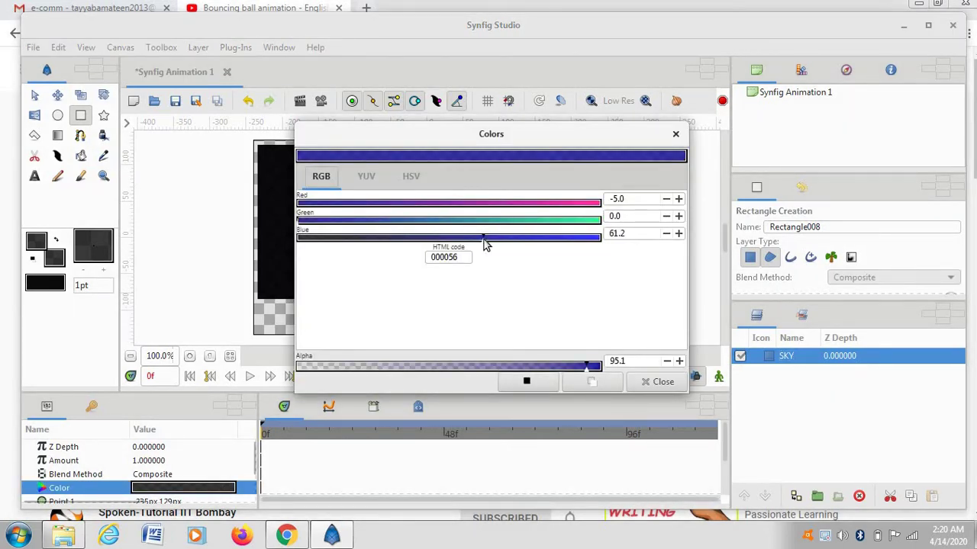
click(434, 221)
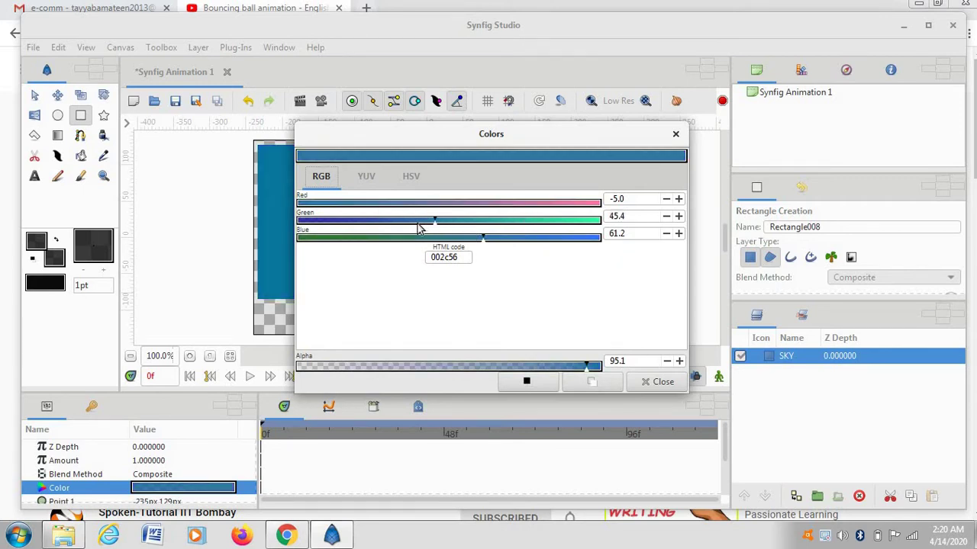
click(416, 222)
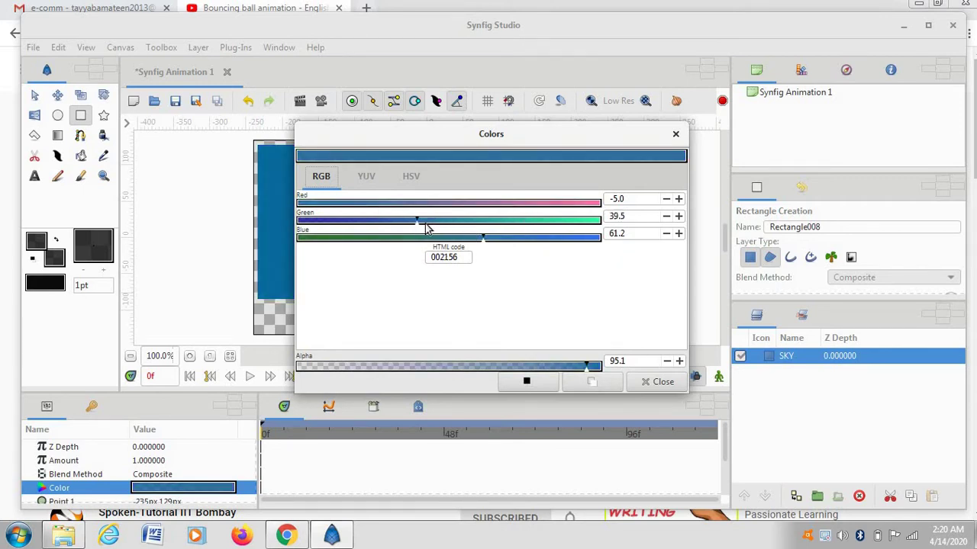
click(497, 222)
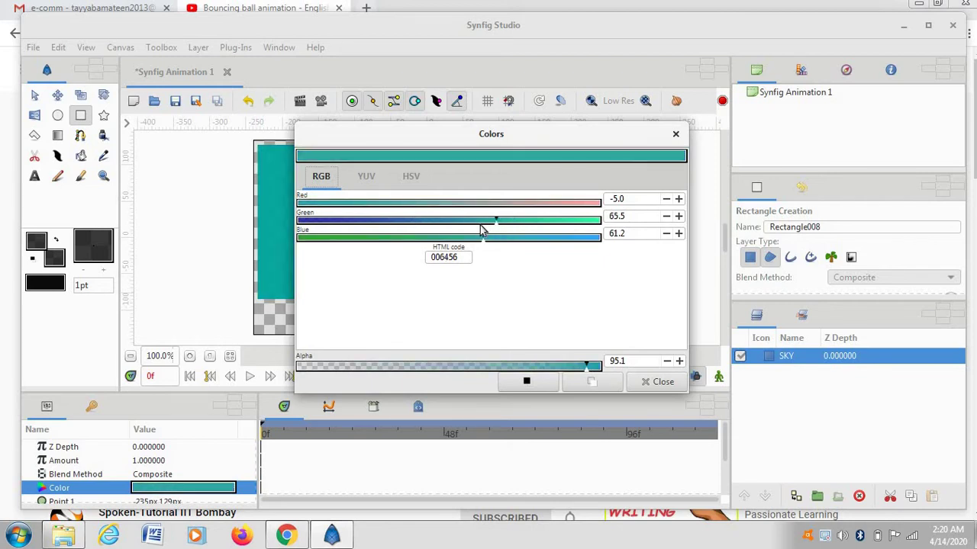
click(480, 222)
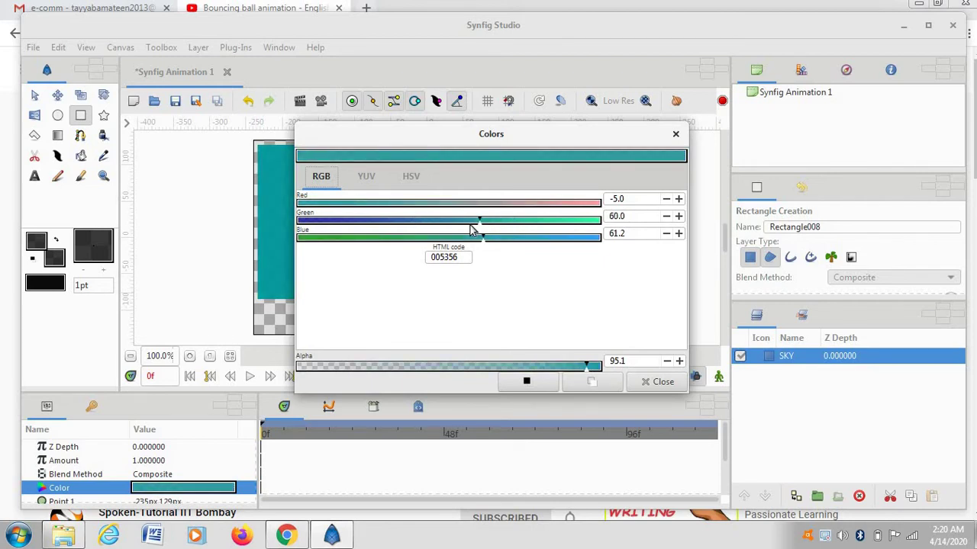
click(470, 222)
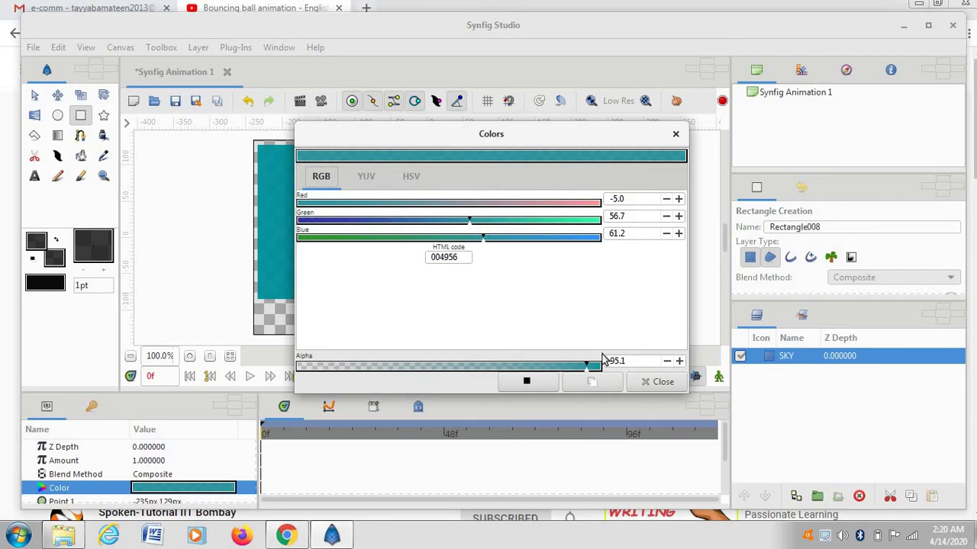
click(661, 382)
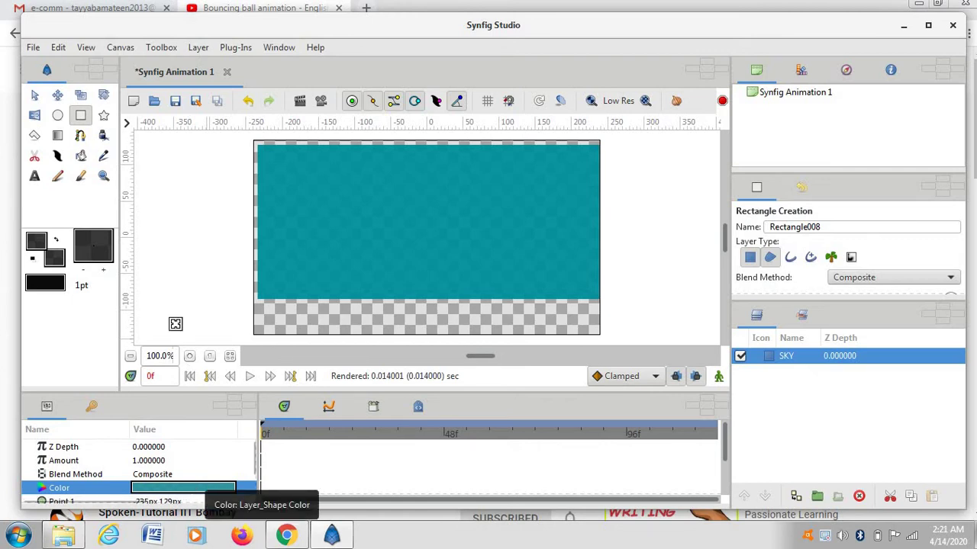
click(35, 100)
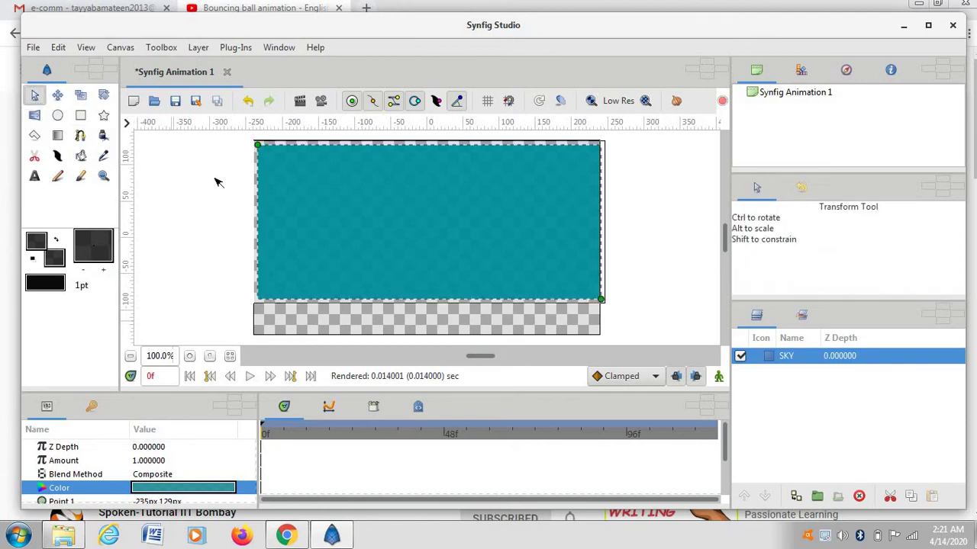
click(237, 189)
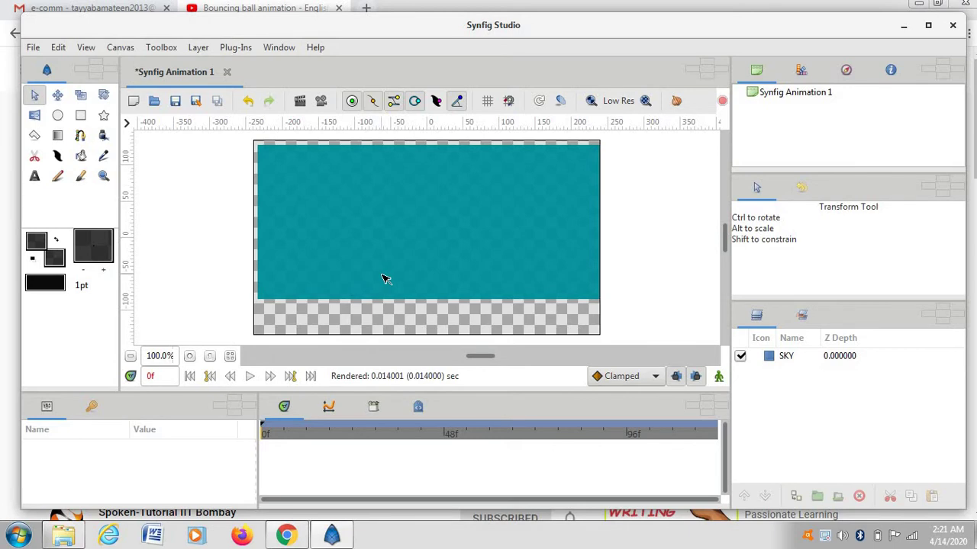
click(80, 115)
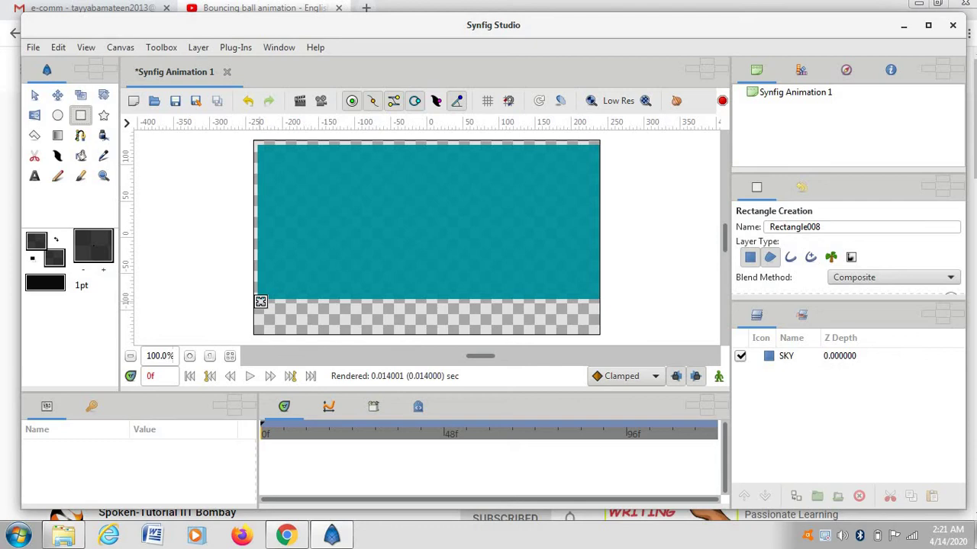
drag(260, 301, 602, 336)
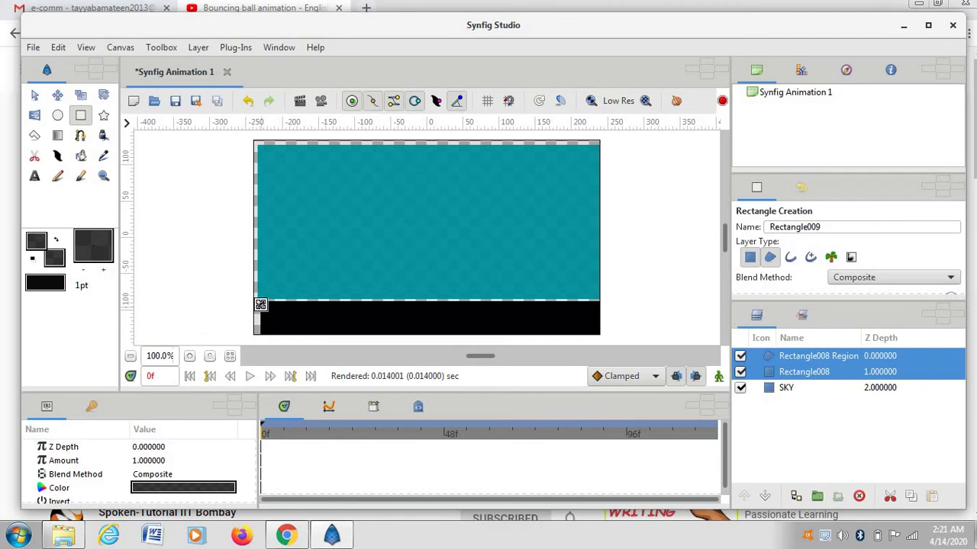
drag(260, 305, 335, 316)
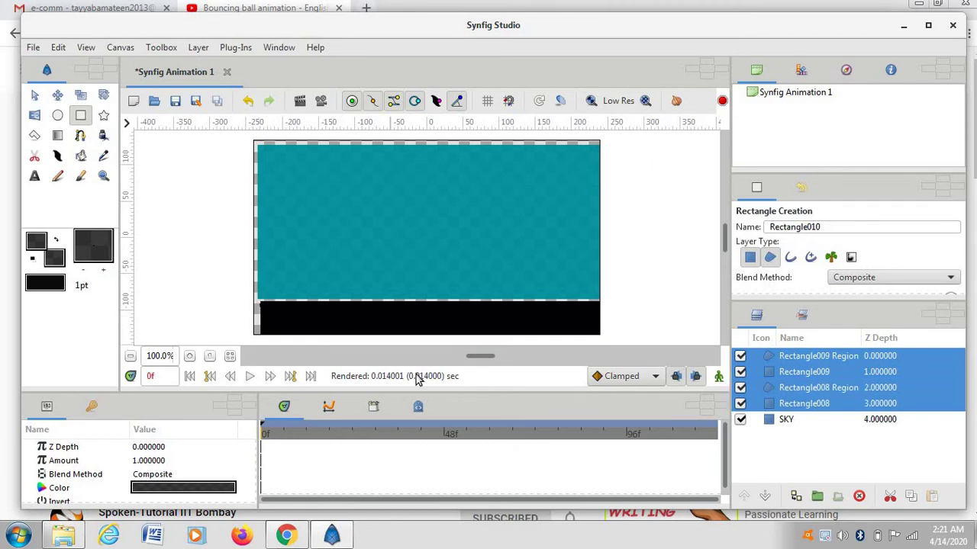
key(ctrl+z)
key(alt+a)
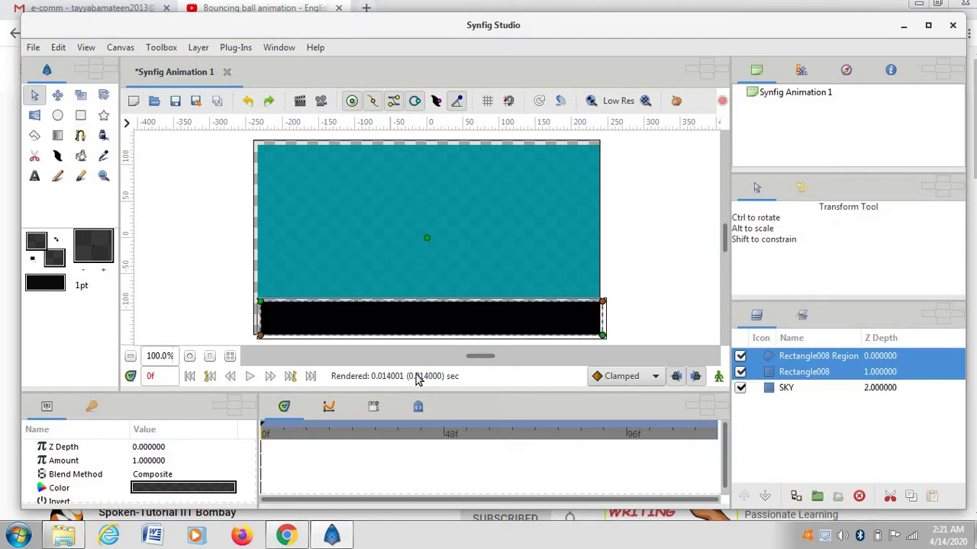
key(ctrl+z)
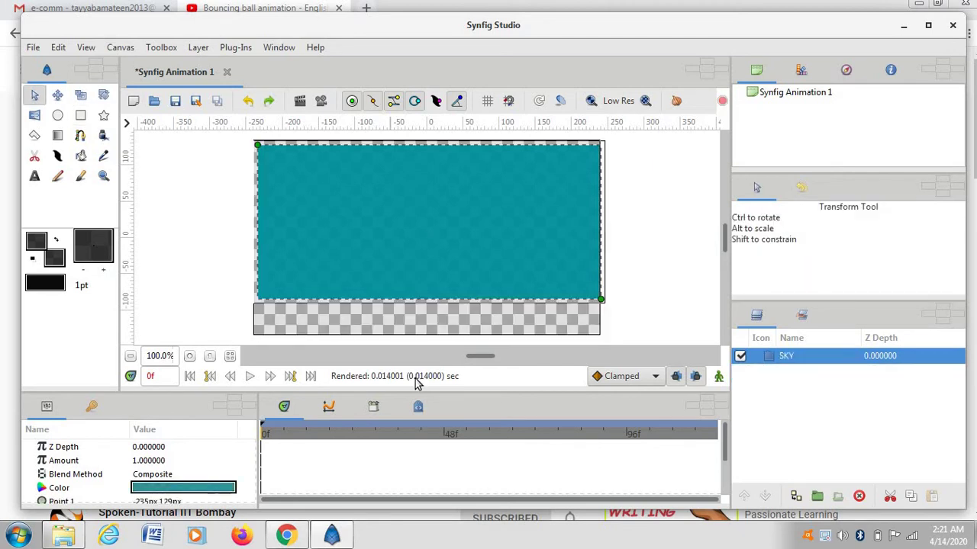
Step: Draw a ground rectangle filling the strip beneath the sky, from about -230, -91 px to the canvas's lower-right corner
click(81, 114)
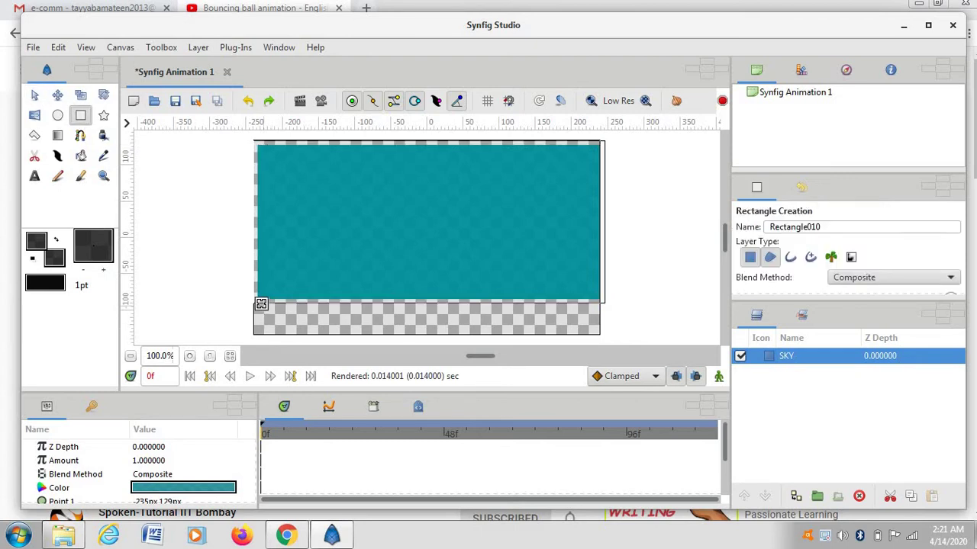
drag(260, 304, 417, 337)
drag(584, 315, 604, 333)
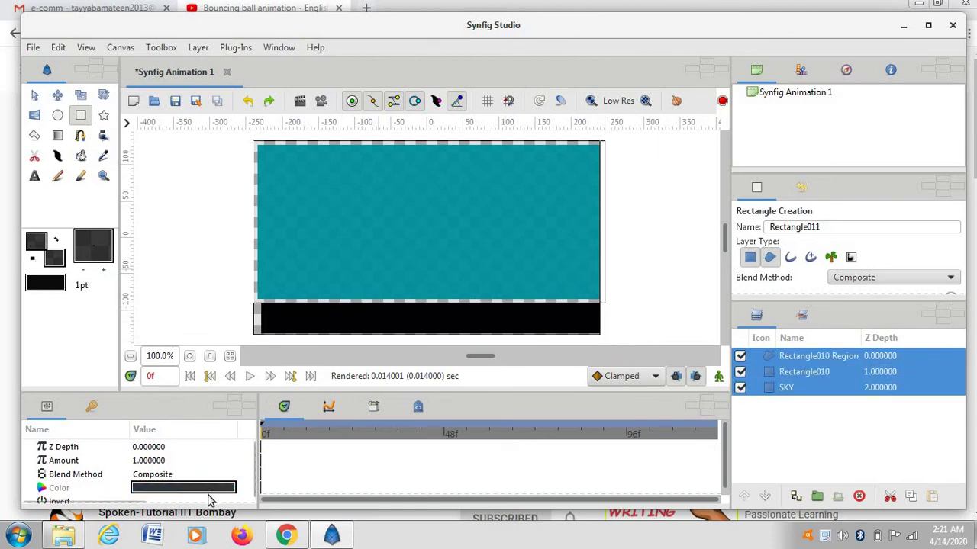
Step: Recolour the selected ground and SKY layers green, with Green at 75.9
click(209, 494)
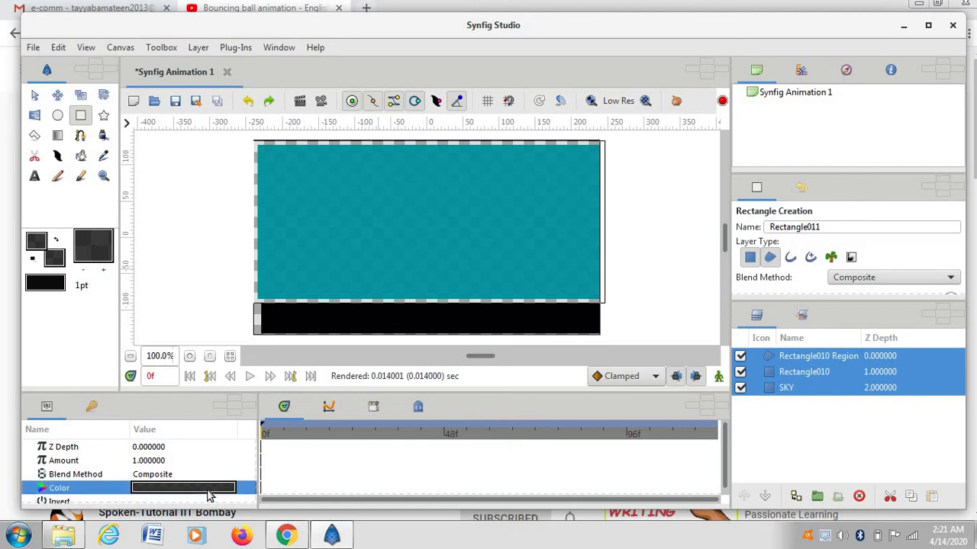
double_click(210, 495)
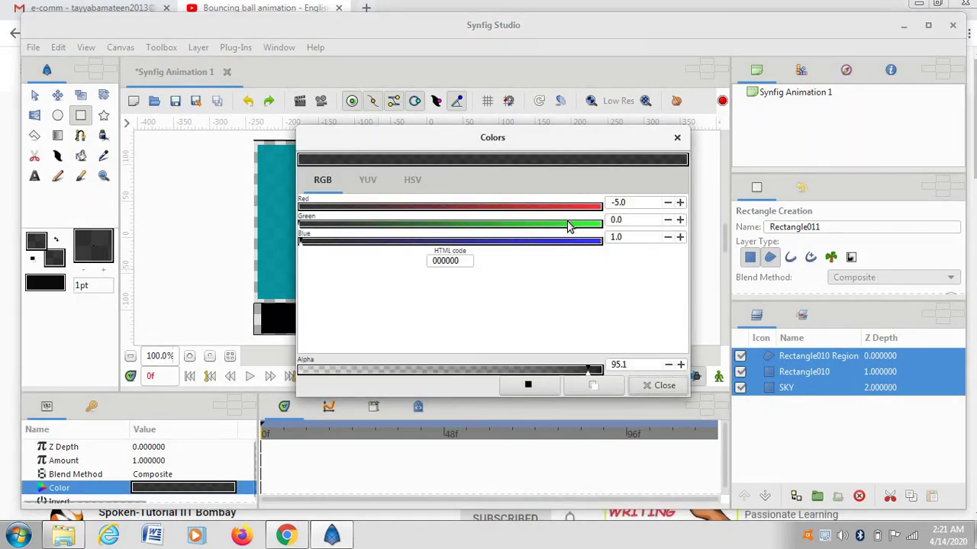
click(567, 227)
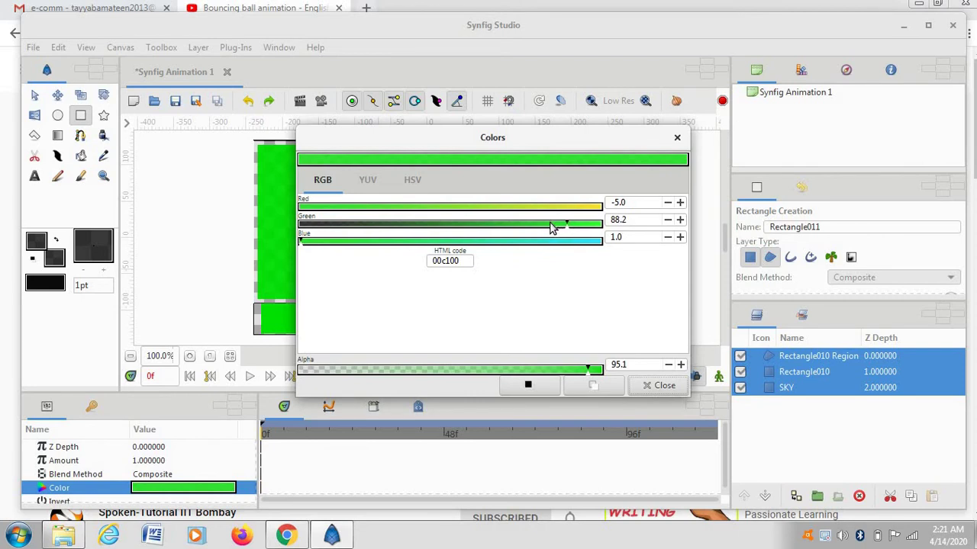
click(550, 227)
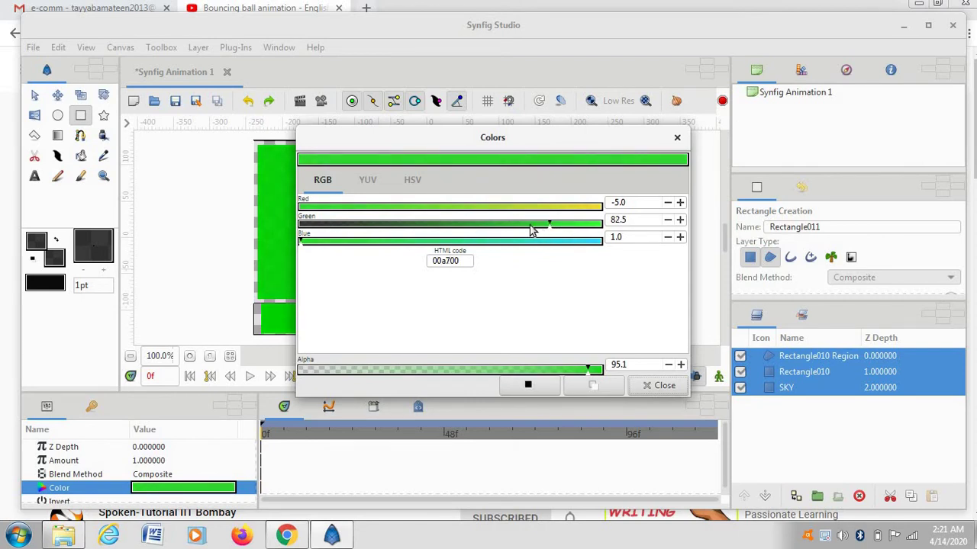
click(531, 227)
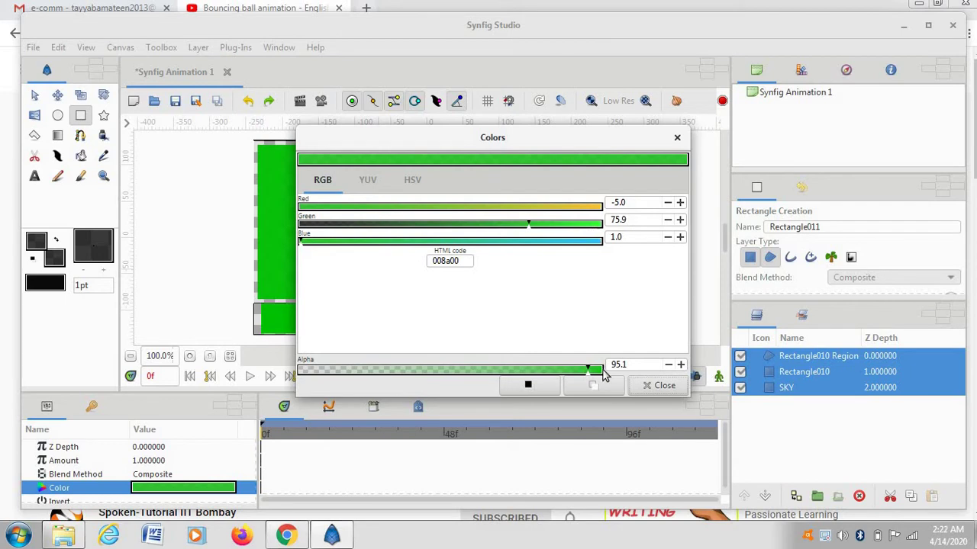
click(661, 386)
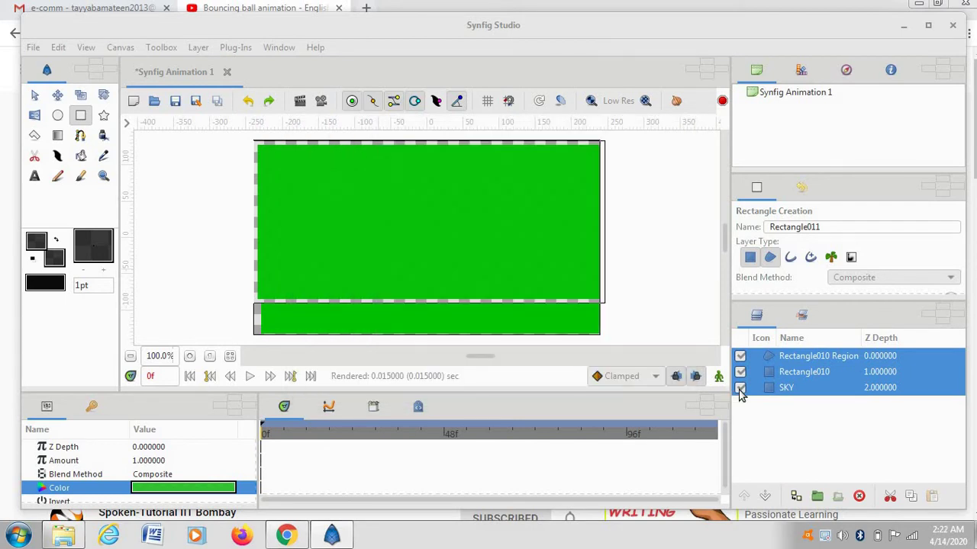
Step: Hide the SKY layer and recolour it alone teal with Blue at 76.1, leaving no layer selected
click(740, 388)
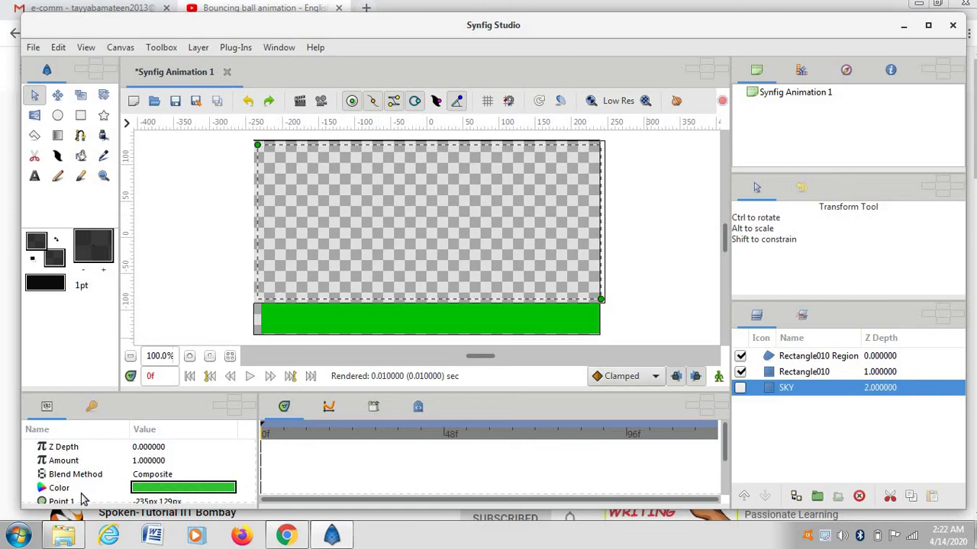
click(179, 488)
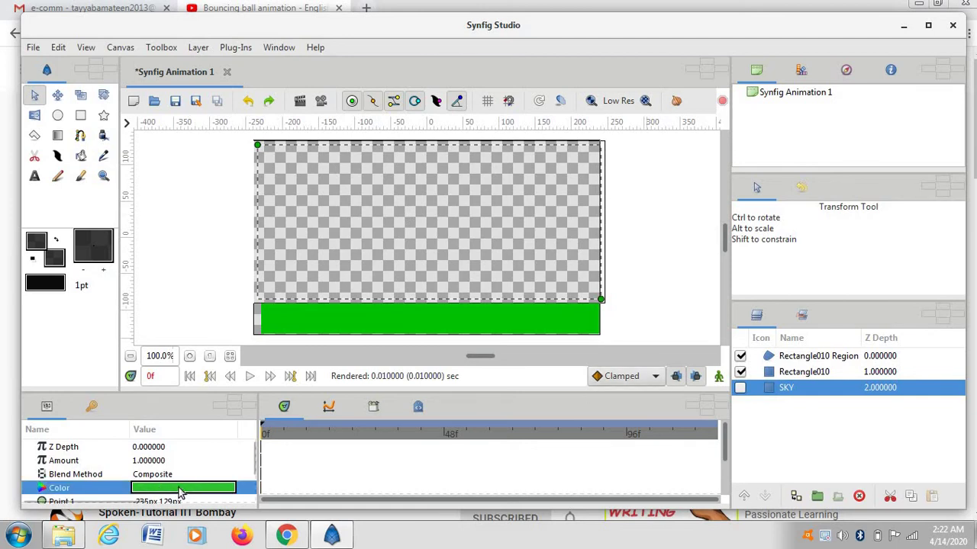
double_click(180, 492)
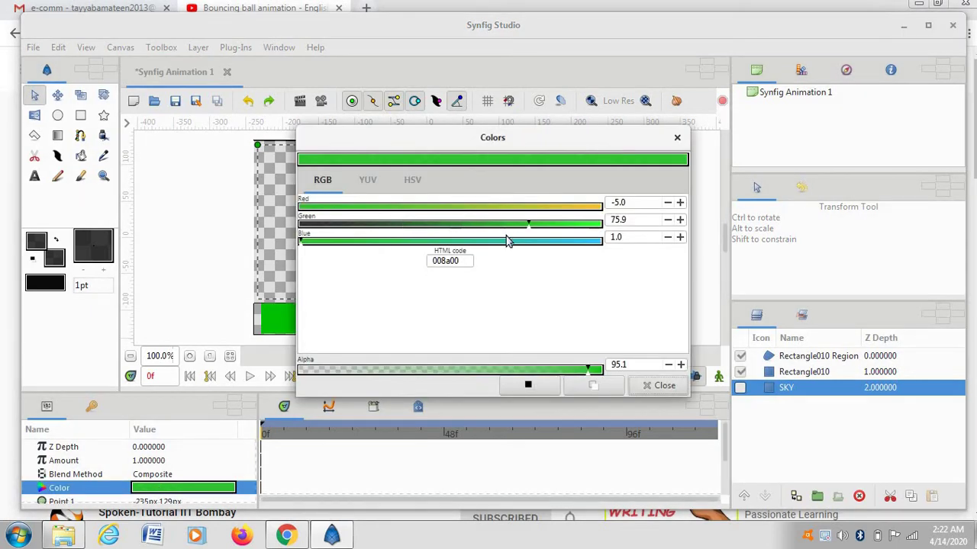
click(509, 242)
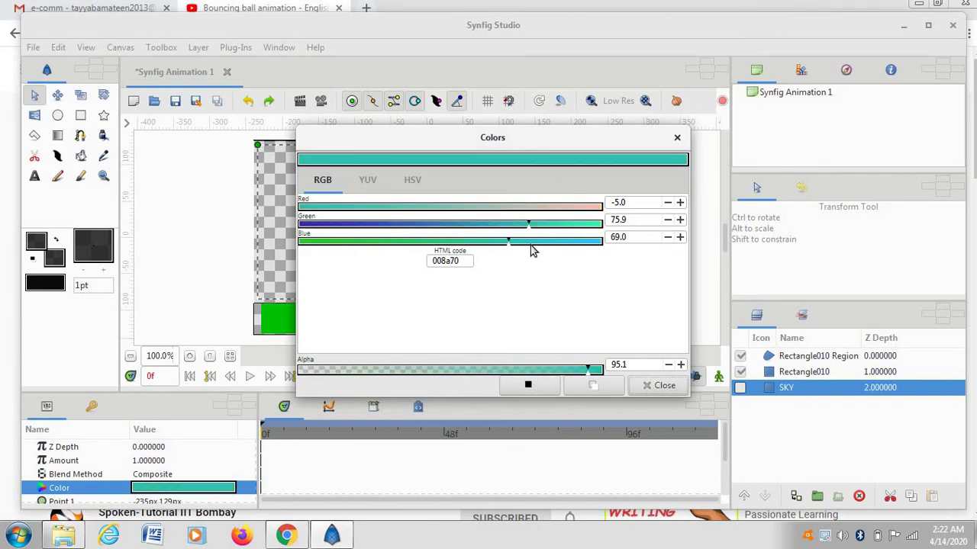
click(529, 243)
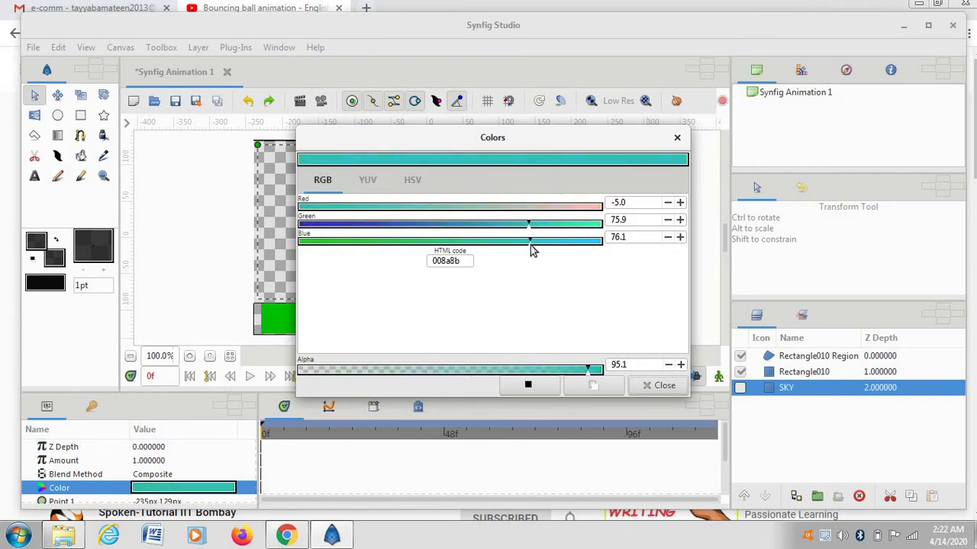
click(652, 385)
click(623, 319)
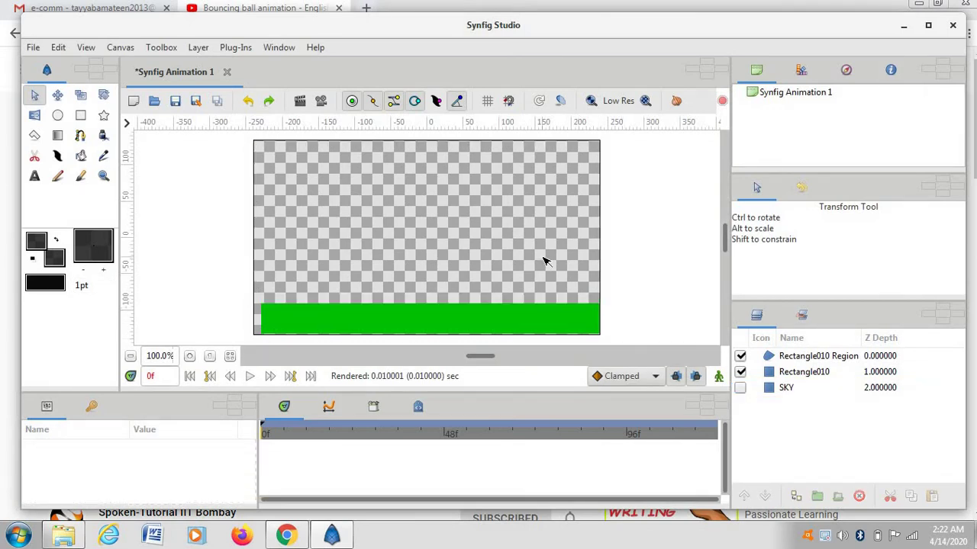
Step: Hide the Rectangle010 Region layer and keep only the Rectangle010 and SKY layers visible
click(740, 356)
click(741, 372)
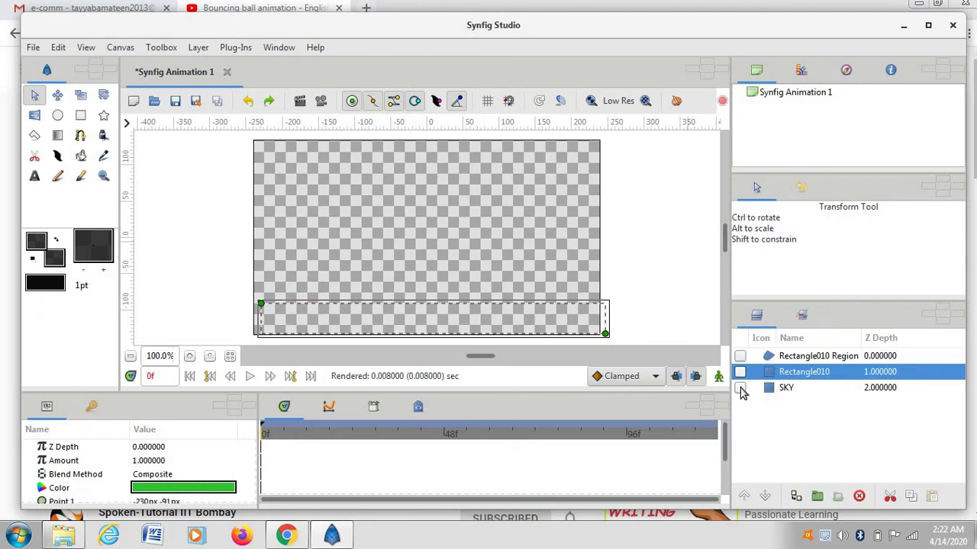
click(740, 388)
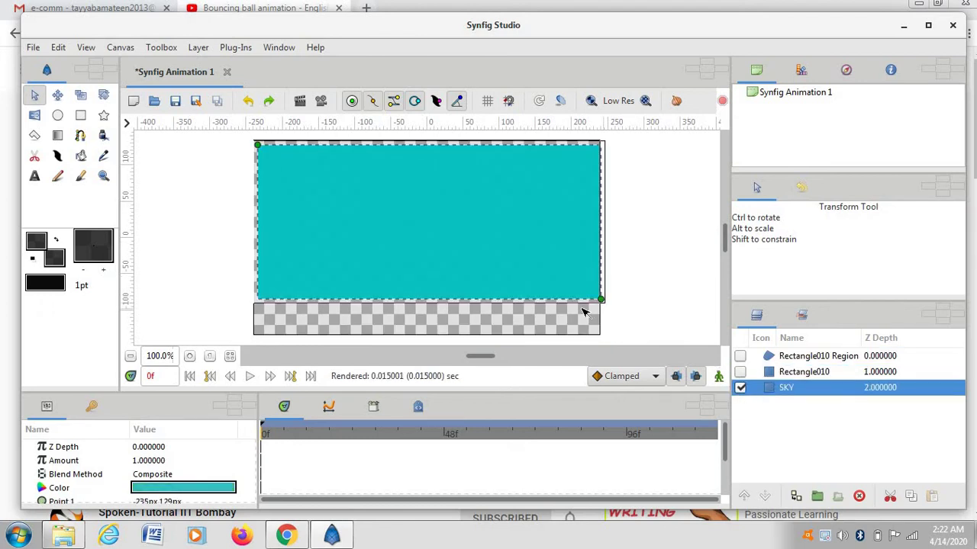
click(740, 373)
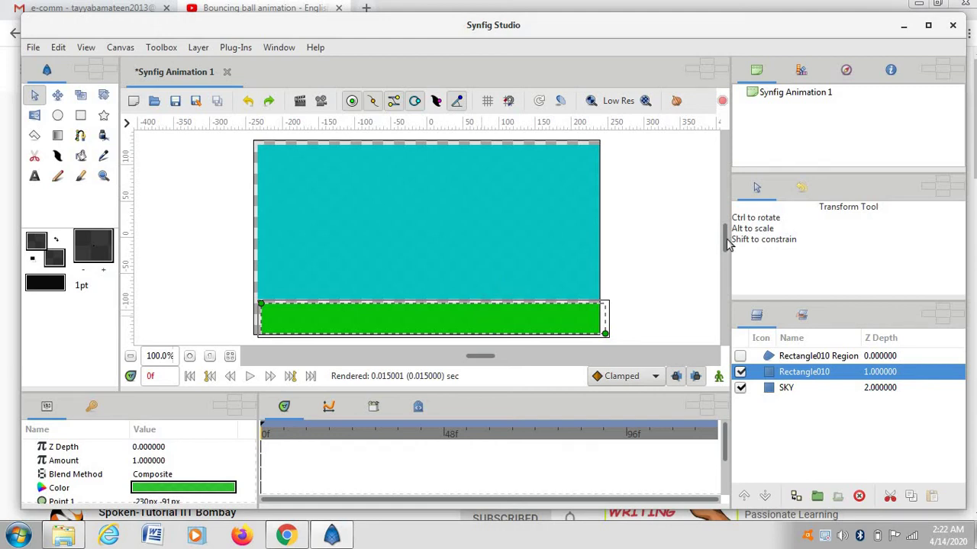
Step: Rename the Rectangle010 layer as GROUND
right_click(851, 380)
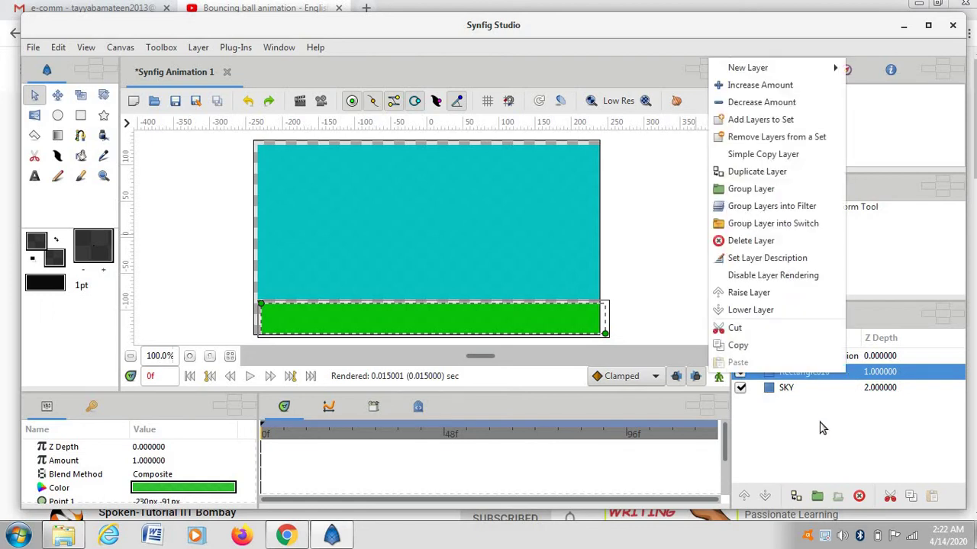
click(823, 372)
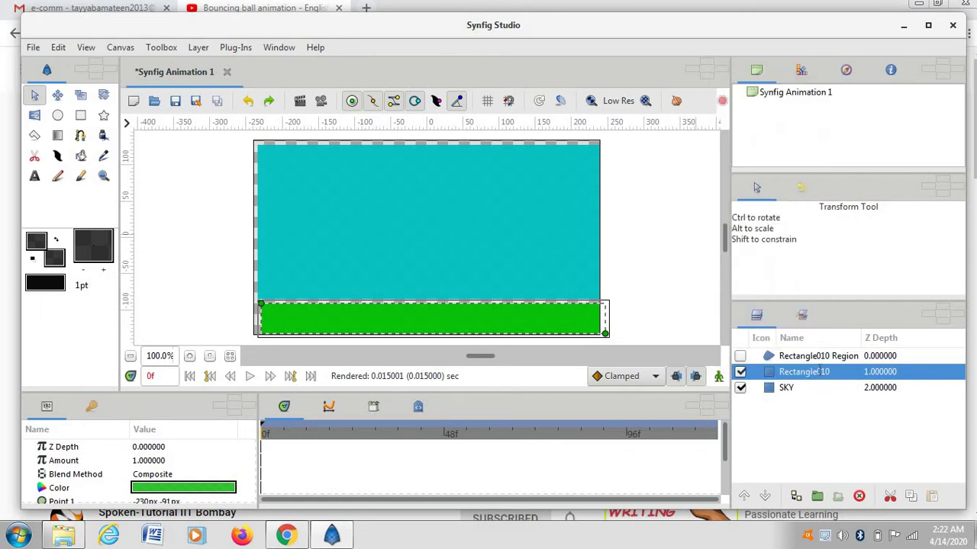
double_click(820, 371)
key(BackSpace)
key(BackSpace)
key(BackSpace)
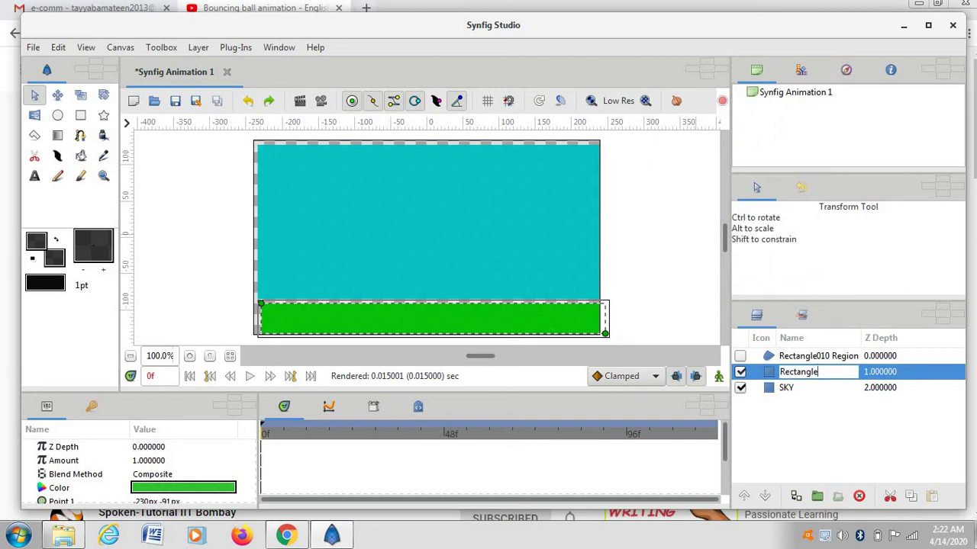
key(BackSpace)
key(BackSpace)
key(BackSpace)
key(BackSpace)
key(BackSpace)
key(BackSpace)
key(BackSpace)
key(BackSpace)
key(BackSpace)
text(GROUND)
key(Return)
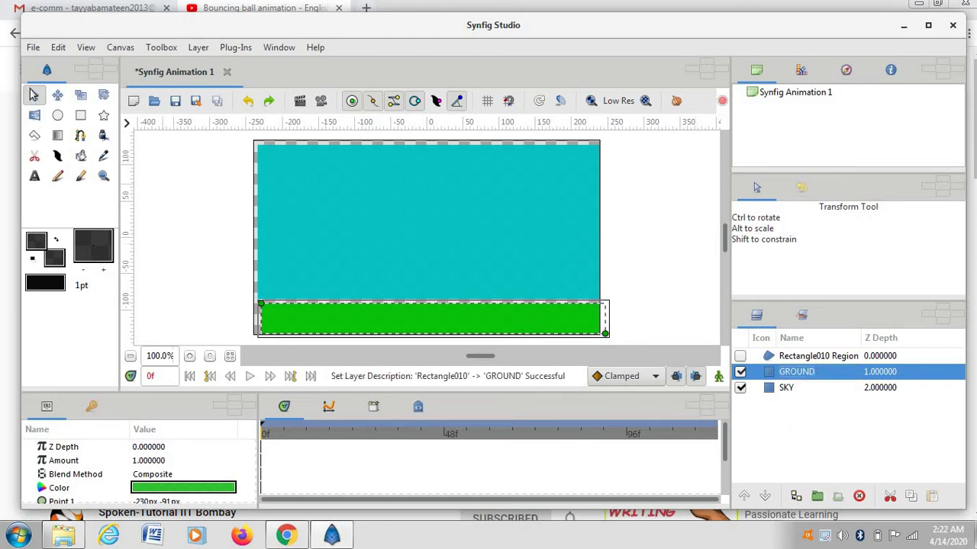
Step: Deselect the ground and draw a small ball circle near the sky's upper-left corner, centred at about -172, 111 px
click(236, 306)
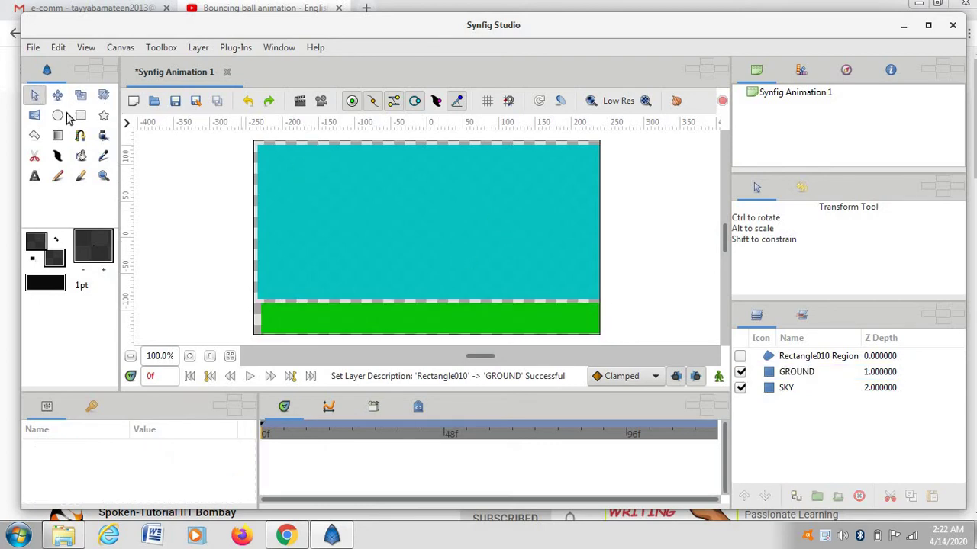
click(58, 115)
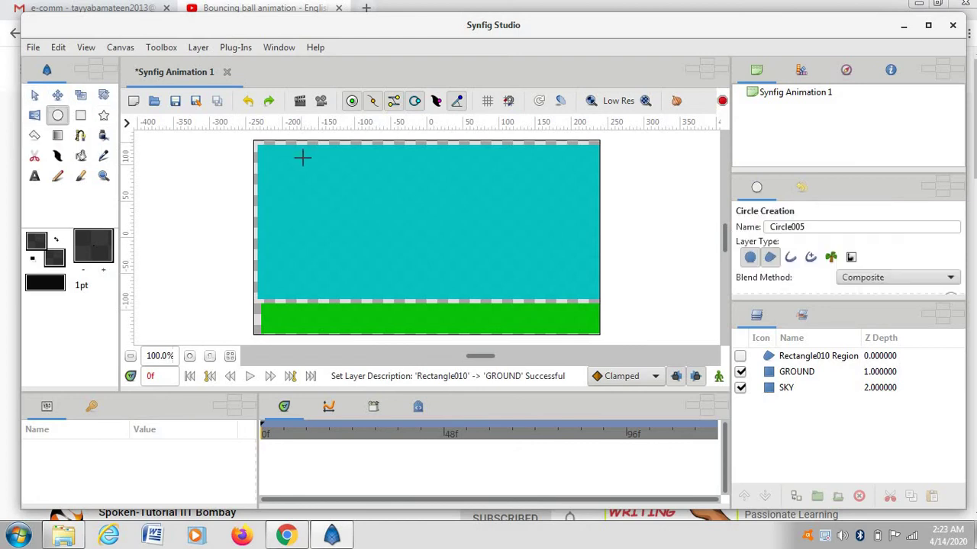
drag(302, 157, 318, 177)
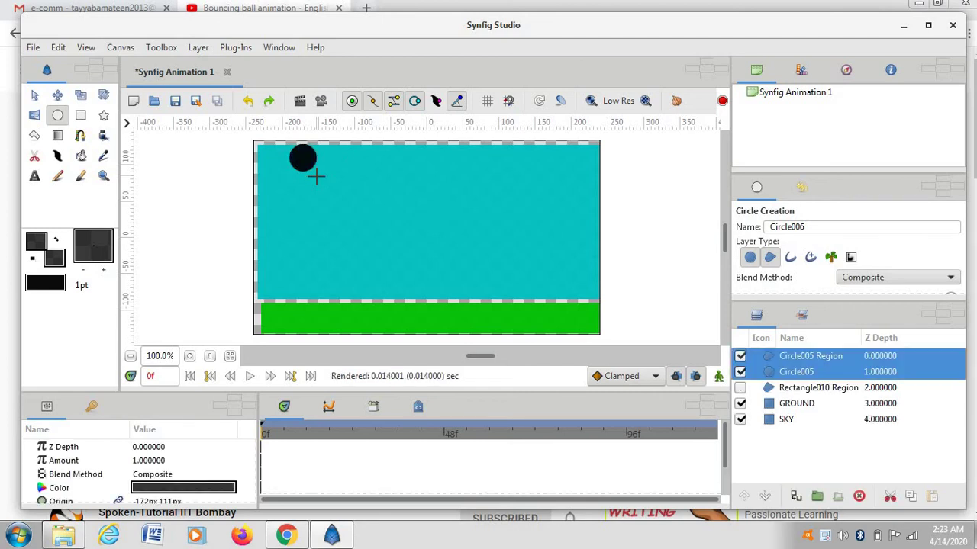
Step: Recolour both circle layers red with Red at 89.1, then deselect them with the Transform tool
click(224, 492)
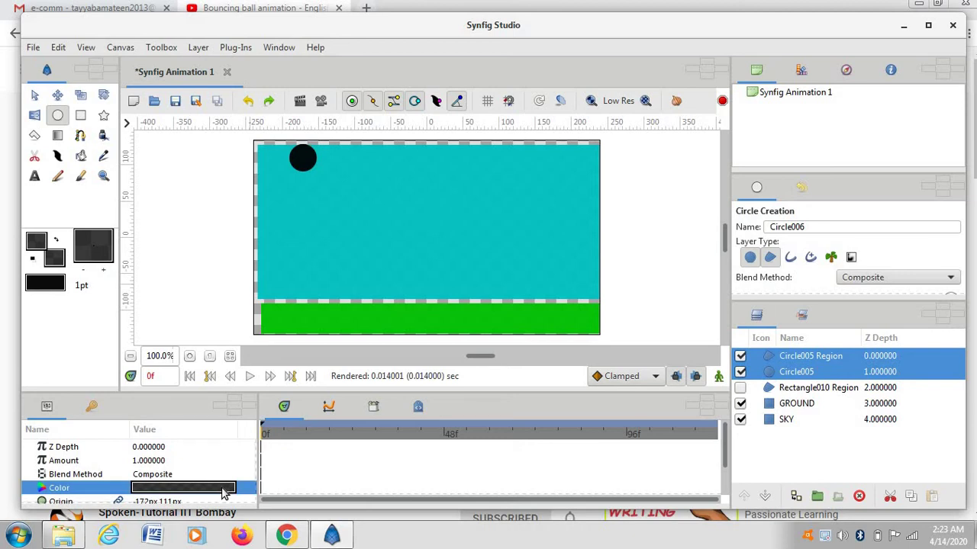
double_click(224, 492)
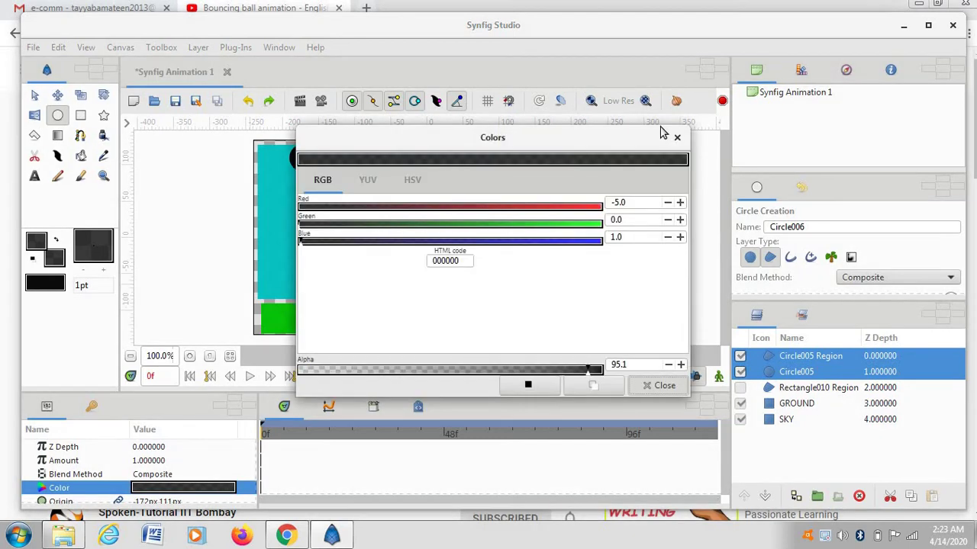
click(570, 208)
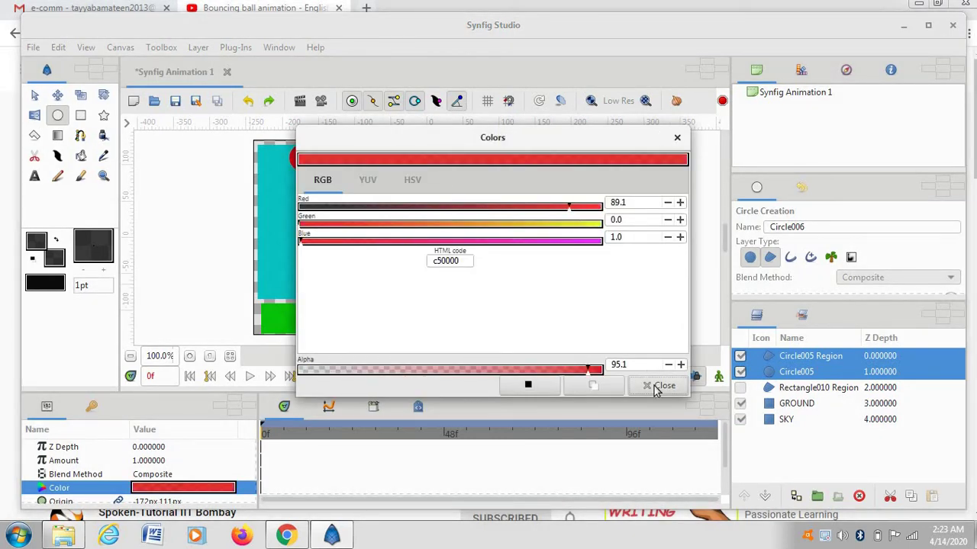
click(660, 386)
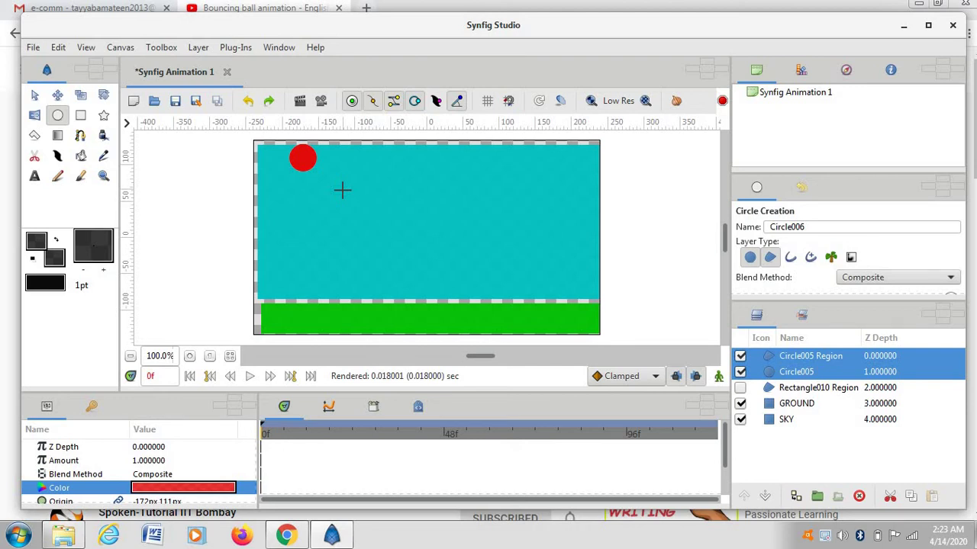
click(771, 259)
click(34, 94)
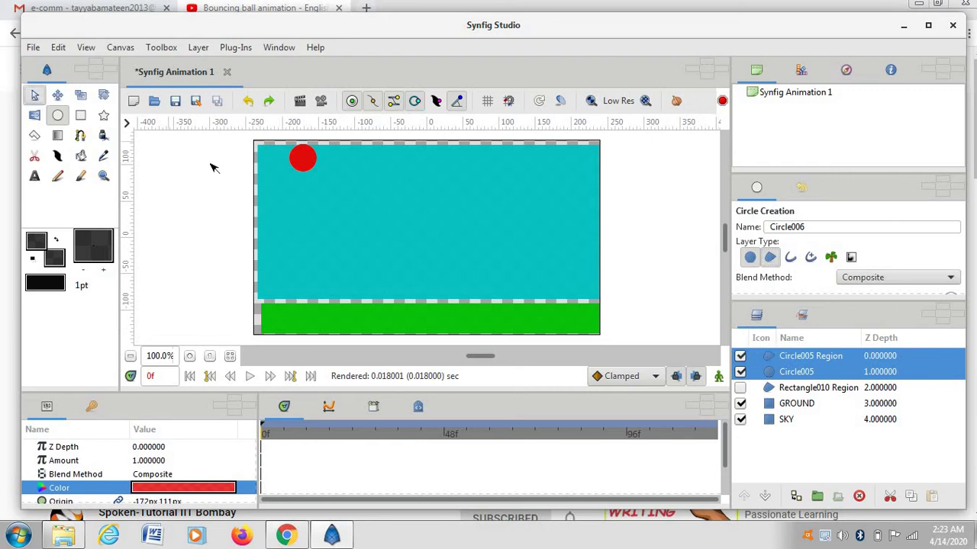
click(225, 169)
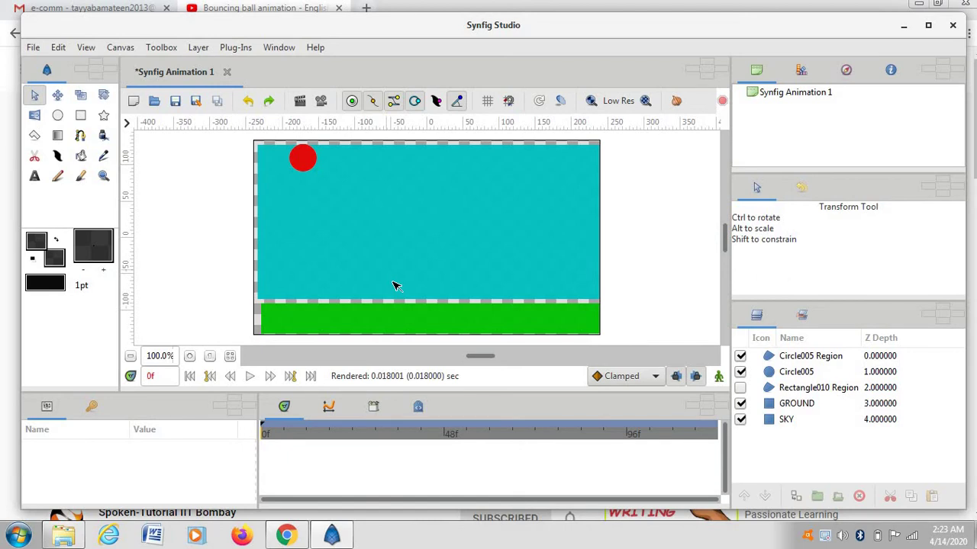
Step: Turn on animate editing mode and move the playhead to frame 9
click(719, 378)
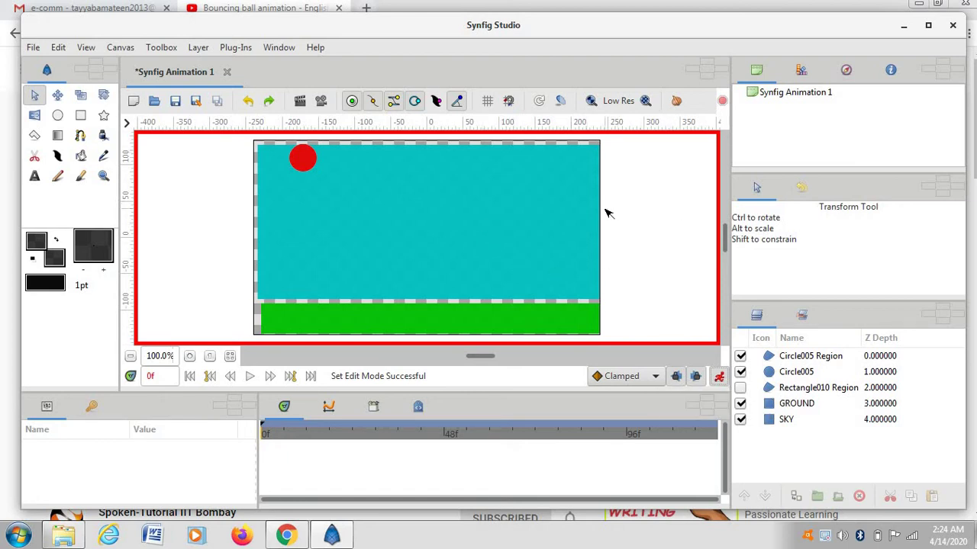
click(152, 376)
text(9)
key(Return)
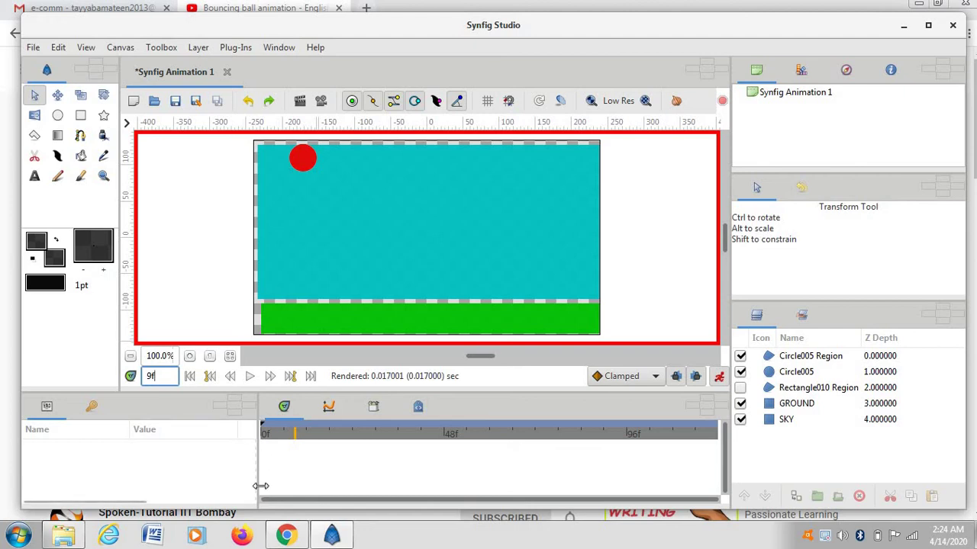
Step: Add a keyframe at frame 9 and move the ball's Circle005 Region straight down to just above the ground
click(92, 408)
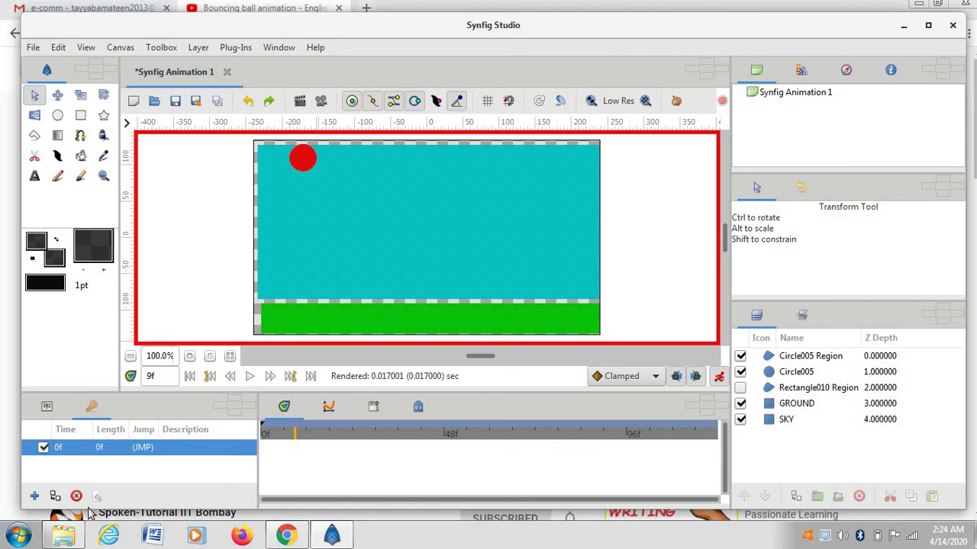
click(34, 498)
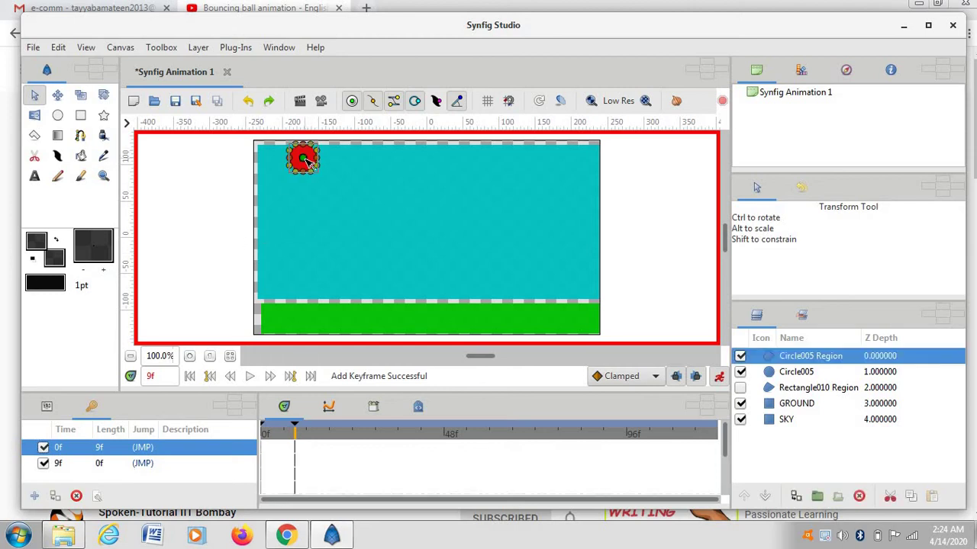
click(306, 160)
drag(306, 161, 306, 275)
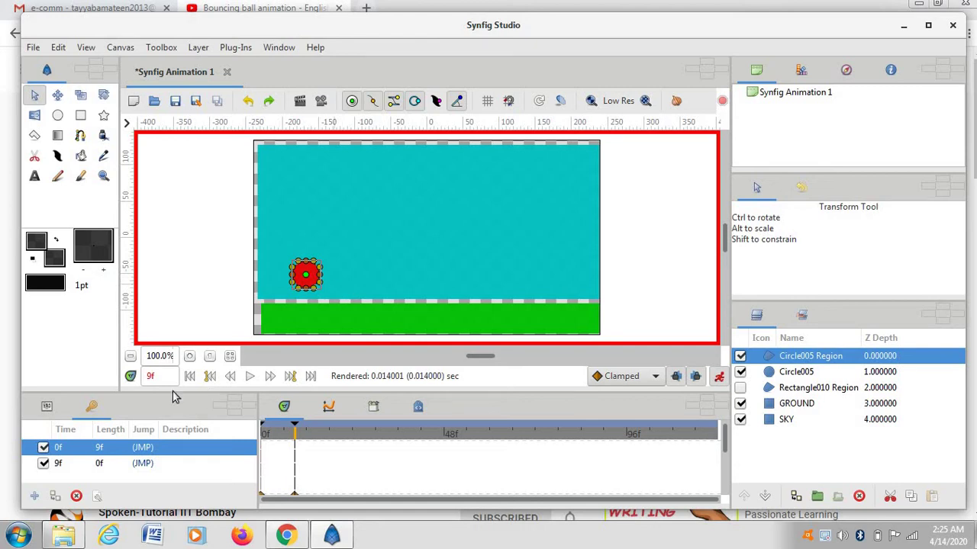
Step: Add a keyframe at frame 11
double_click(152, 376)
text(11f)
key(Return)
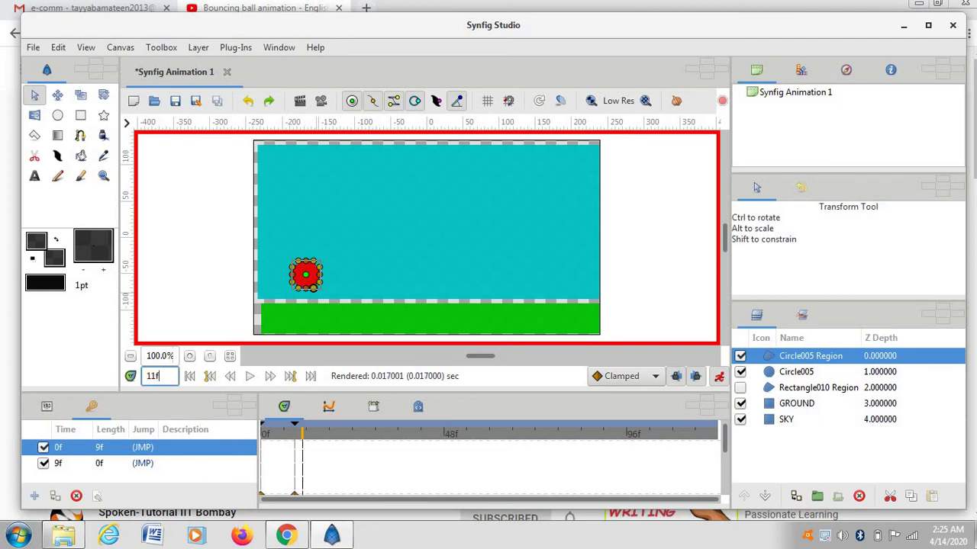
click(35, 496)
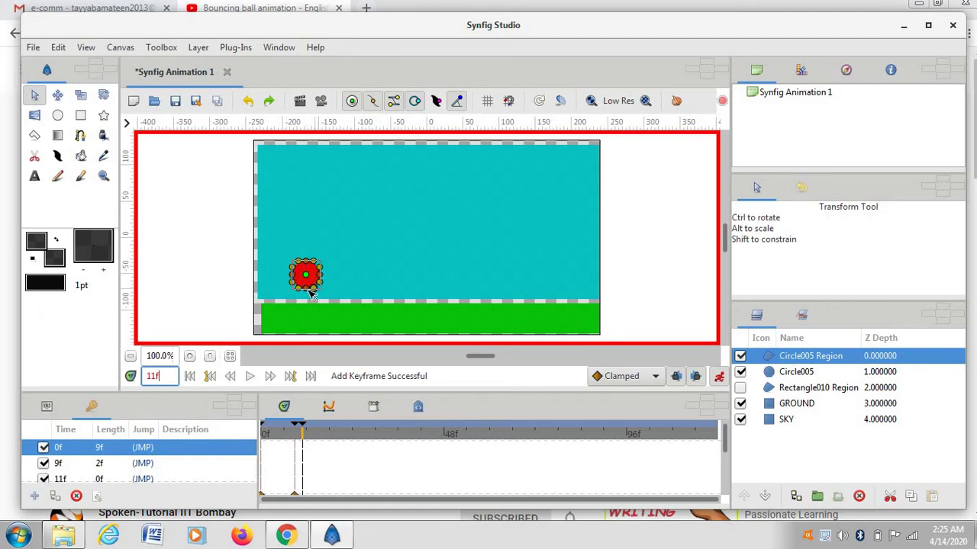
Step: Squash the ball slightly from its lower edge and move it down until it touches the ground
click(309, 290)
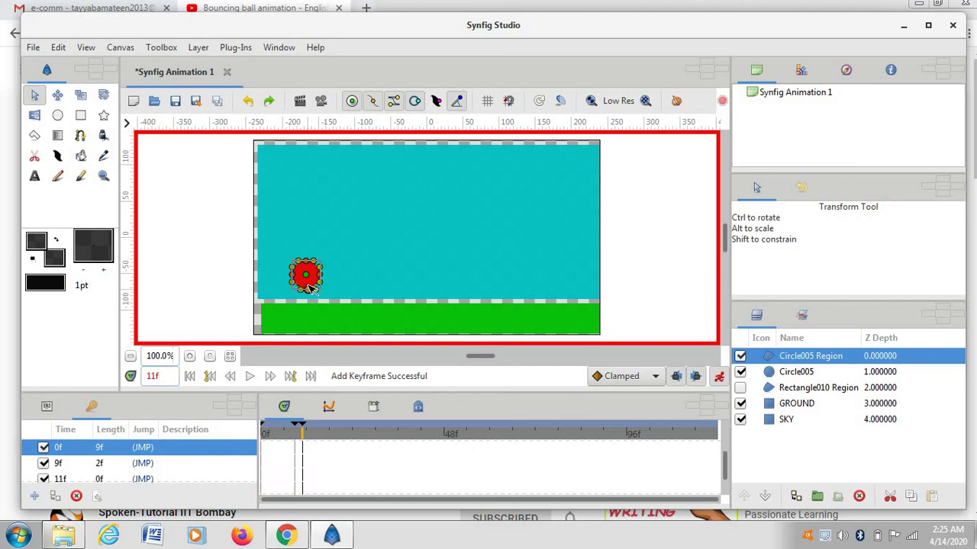
drag(309, 286, 321, 276)
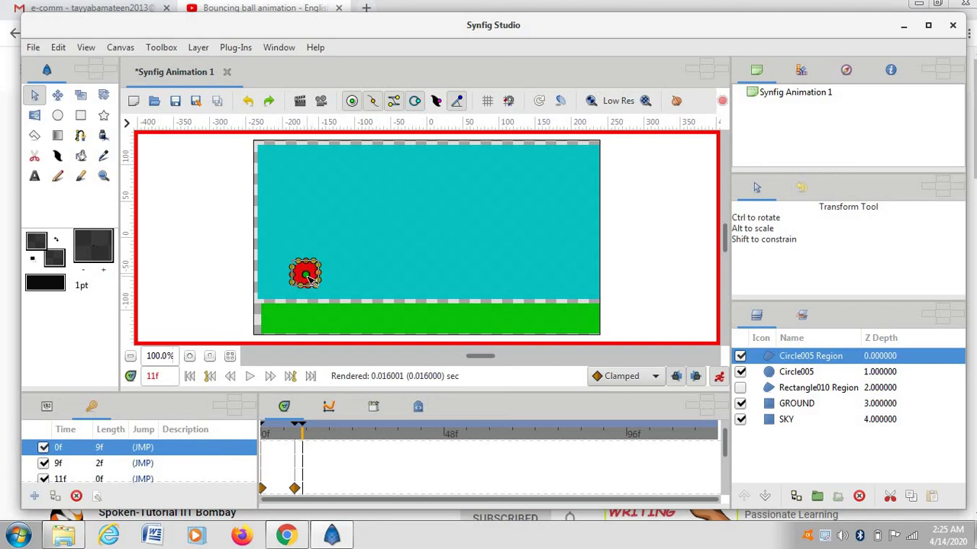
drag(310, 284, 311, 298)
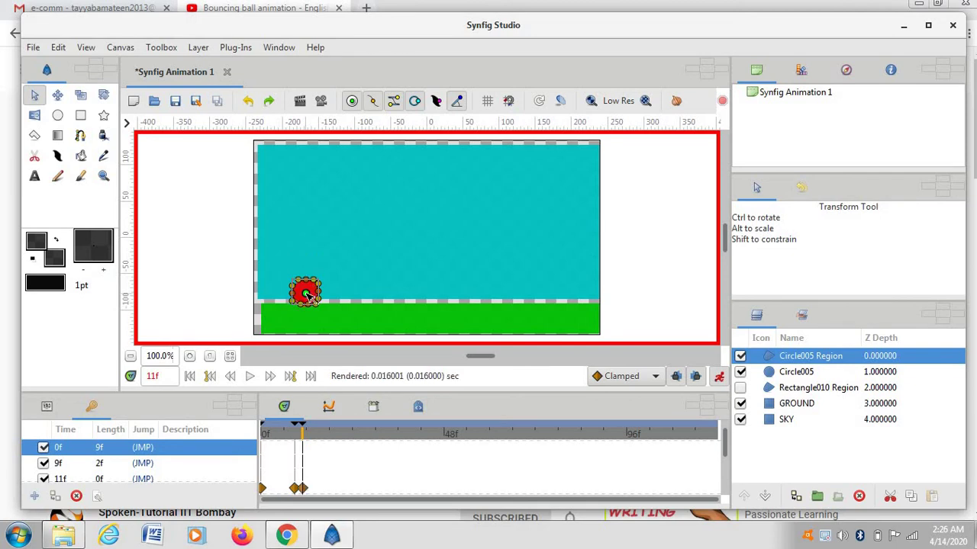
Step: Duplicate the 9f keyframe at frame 13
click(157, 375)
text(13)
key(Return)
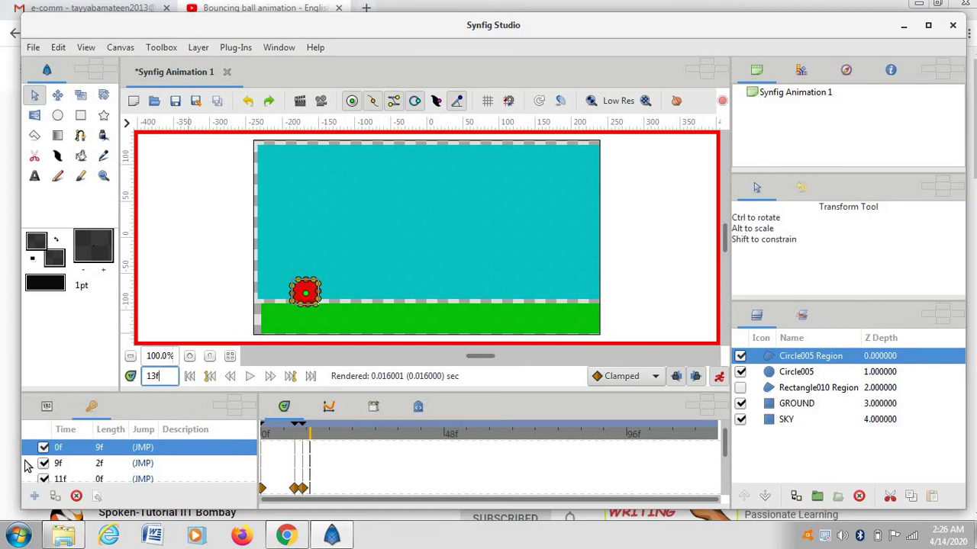
click(67, 467)
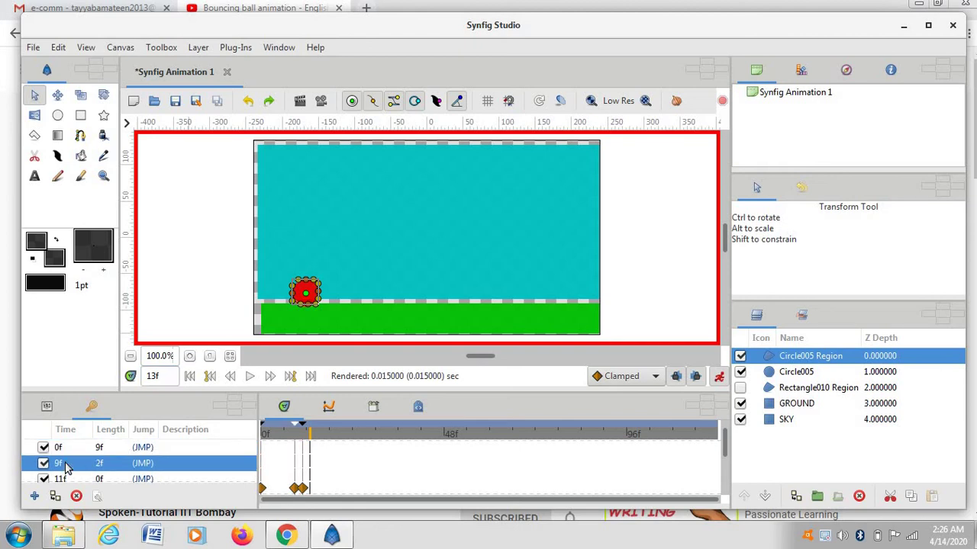
click(64, 464)
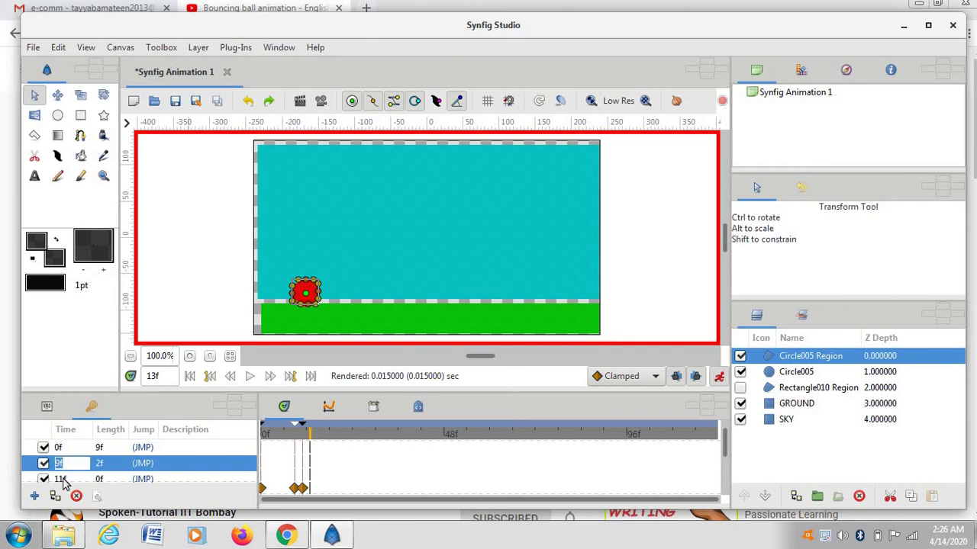
click(160, 467)
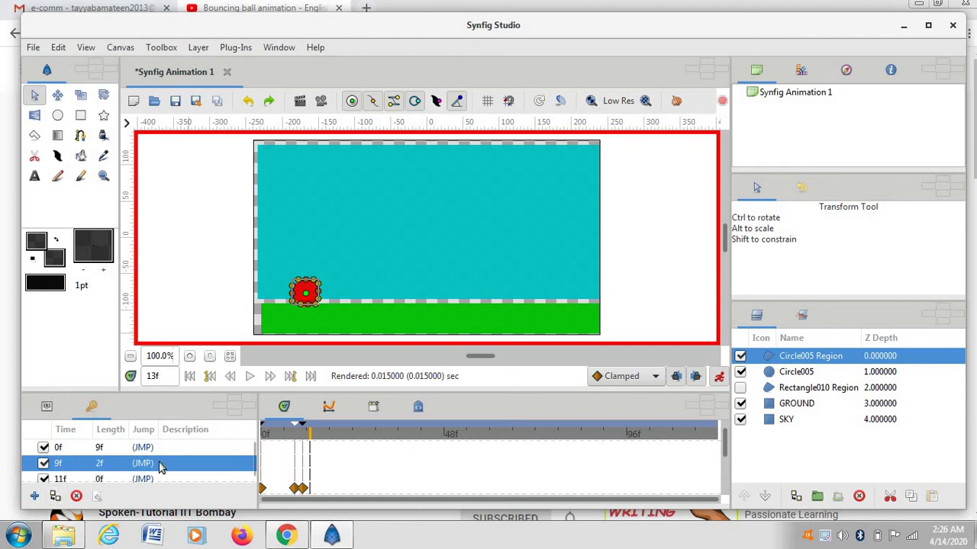
right_click(160, 467)
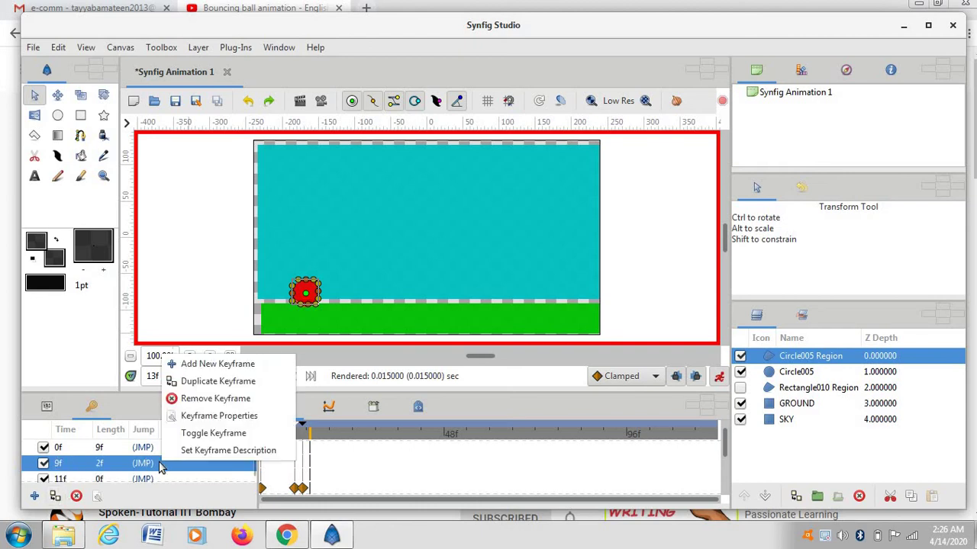
click(218, 381)
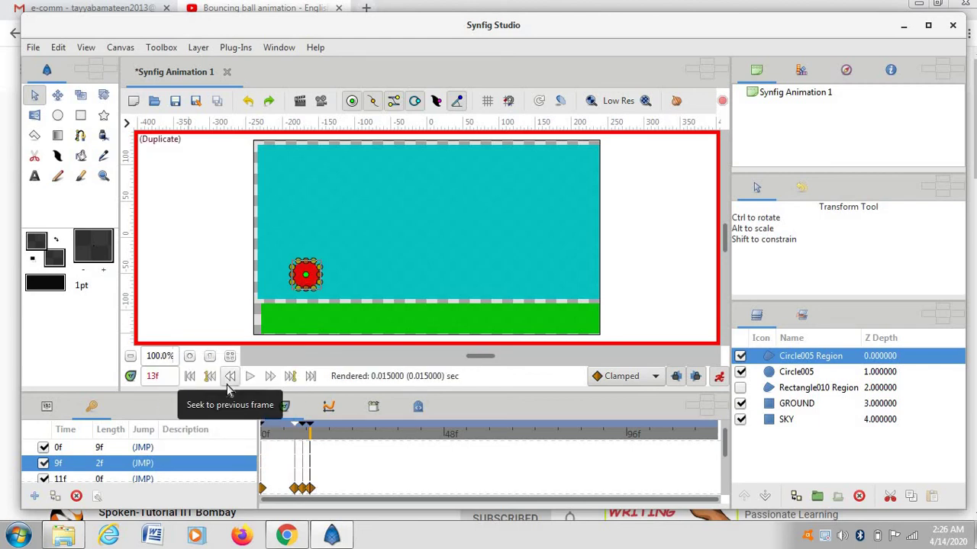
Step: Go to frame 24 and duplicate the 0f keyframe there so the ball returns to its starting height
click(154, 374)
key(BackSpace)
key(BackSpace)
key(BackSpace)
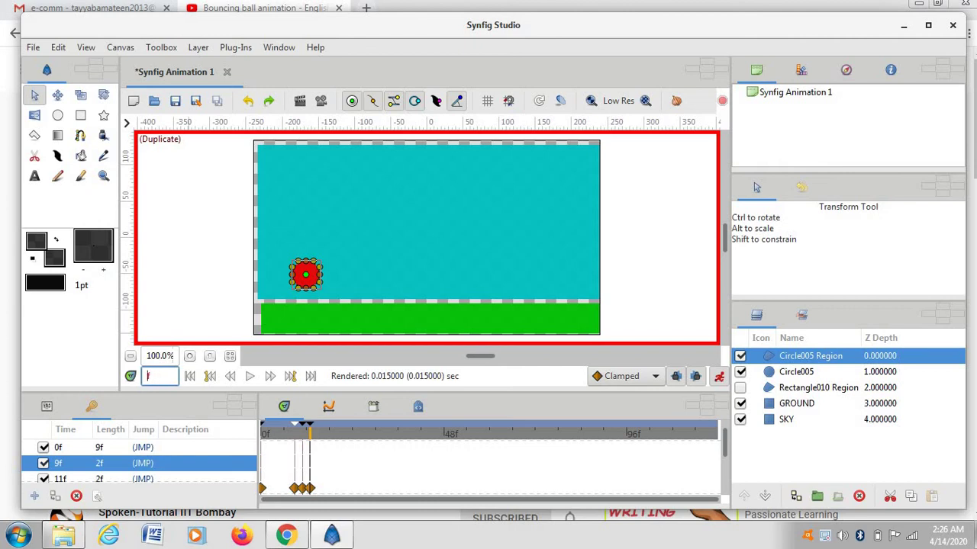
text(24f)
key(Return)
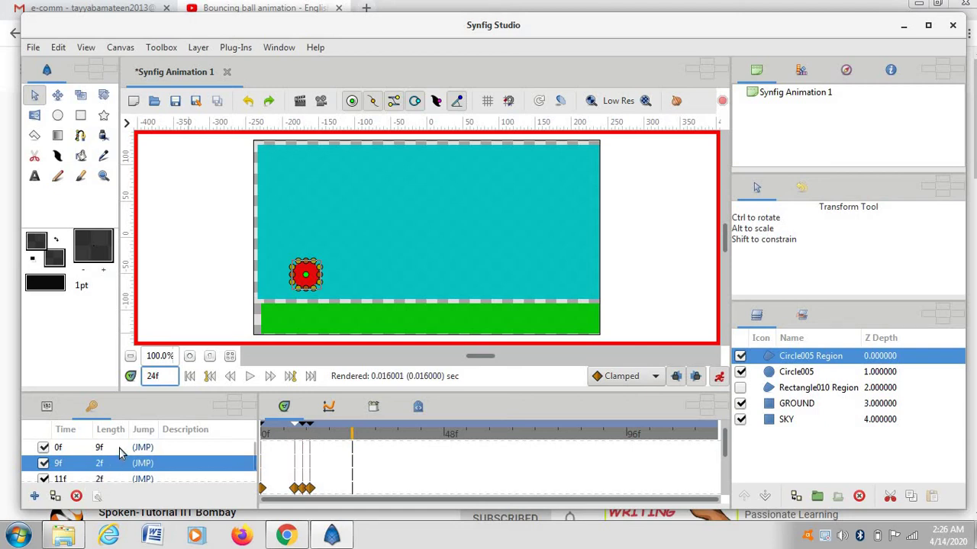
click(120, 451)
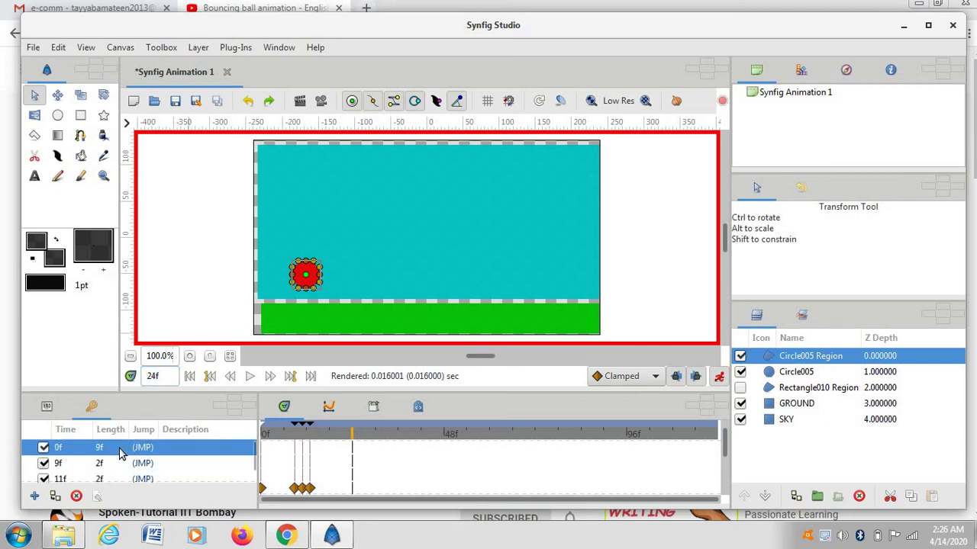
right_click(80, 454)
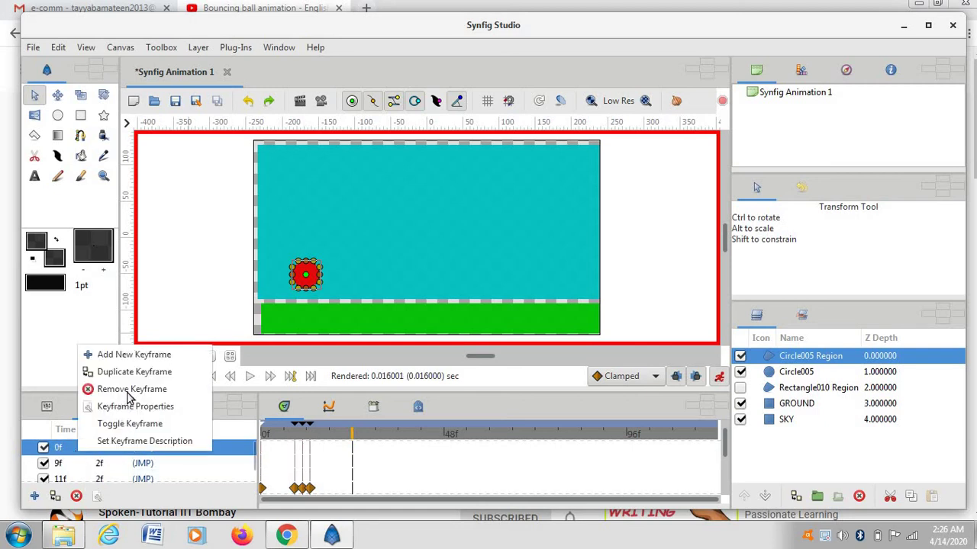
click(145, 373)
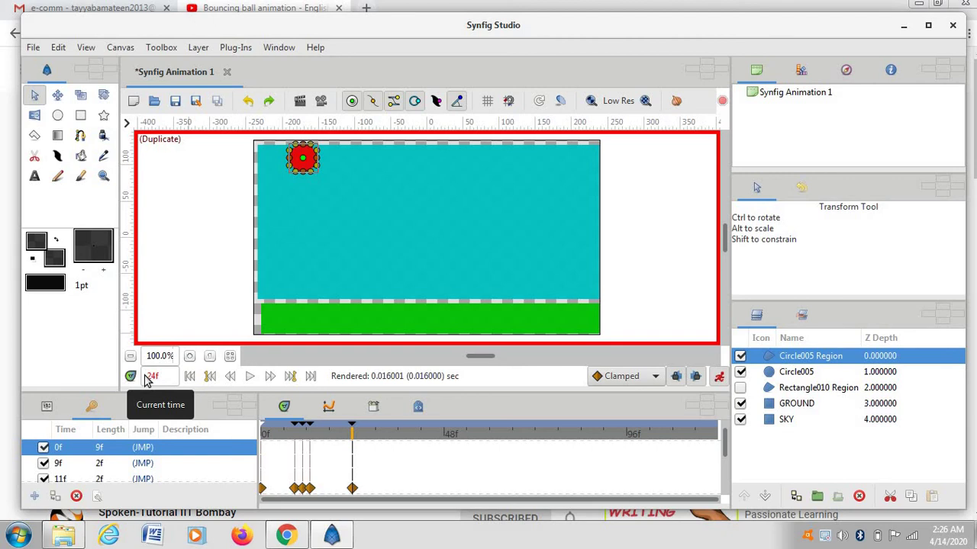
click(74, 454)
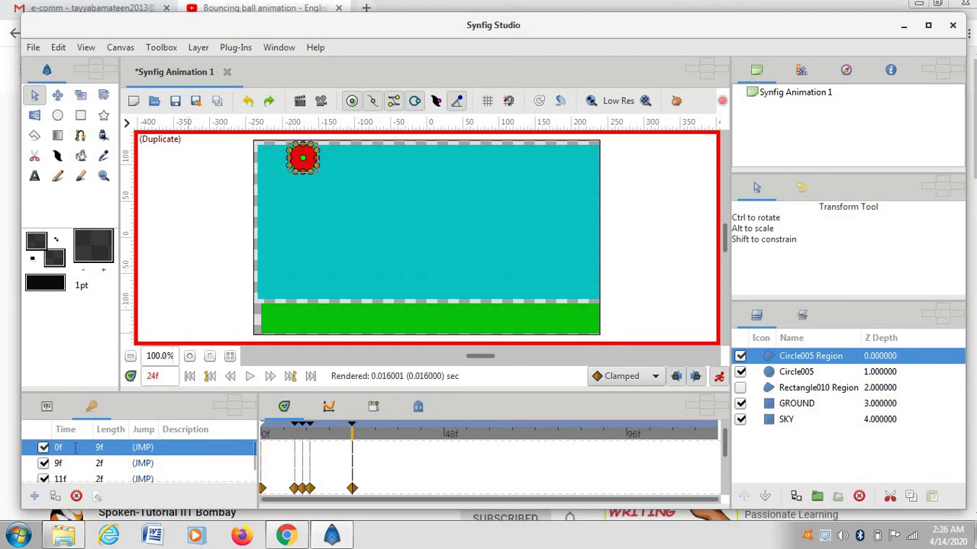
Step: Play the animation several times to check the ball's fall, squash and rebound
click(191, 207)
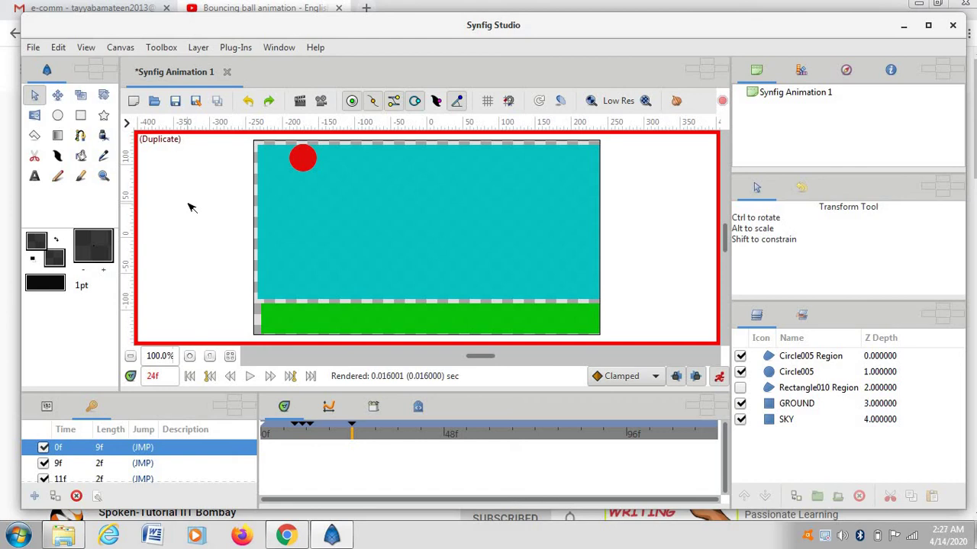
click(251, 376)
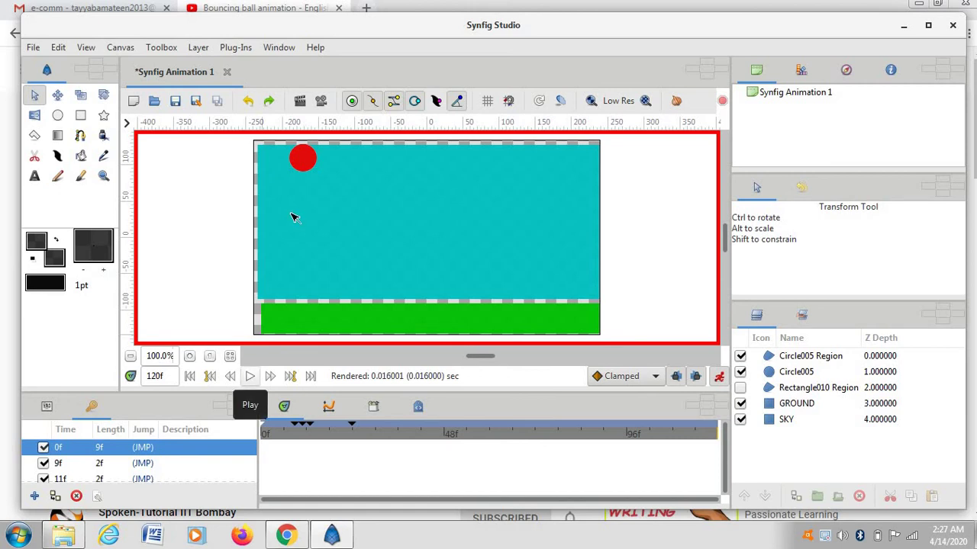
click(303, 174)
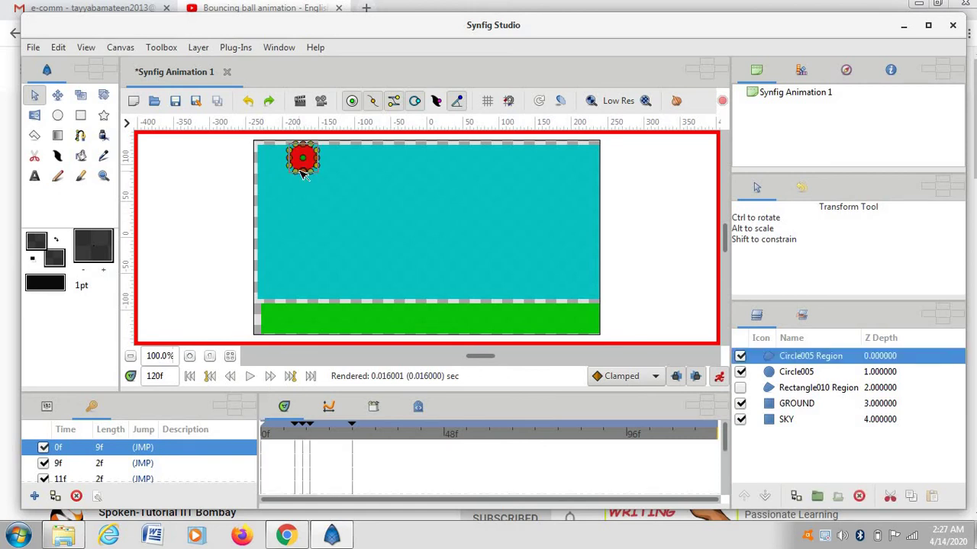
click(250, 377)
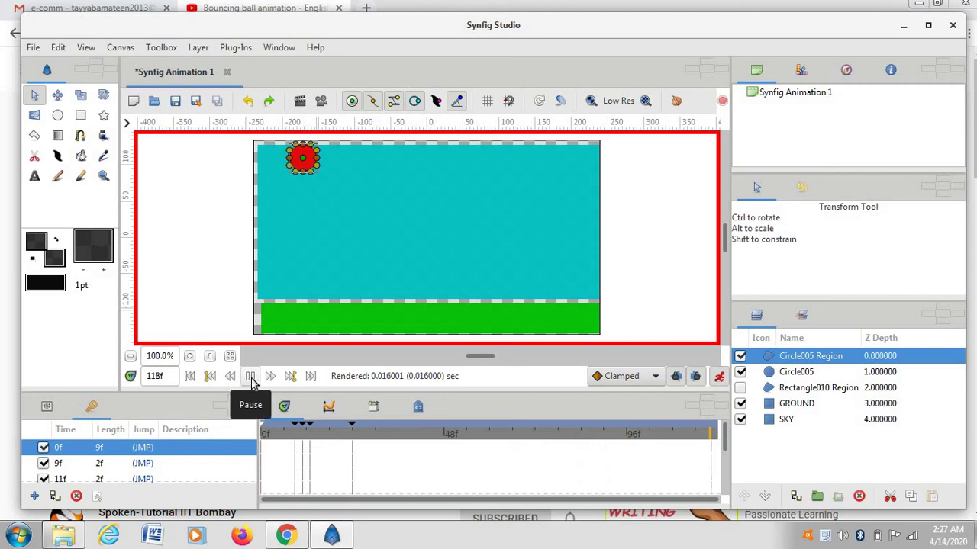
click(255, 380)
click(255, 380)
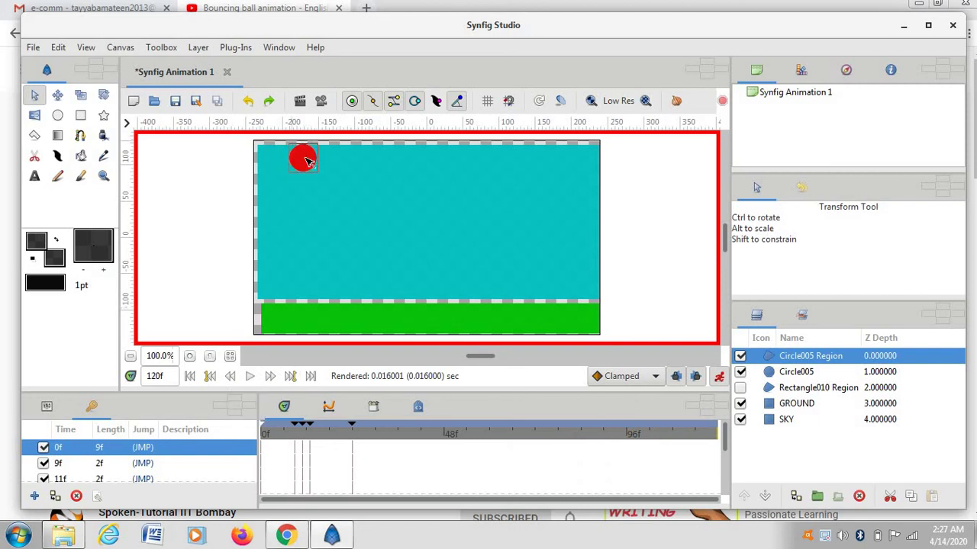
click(250, 378)
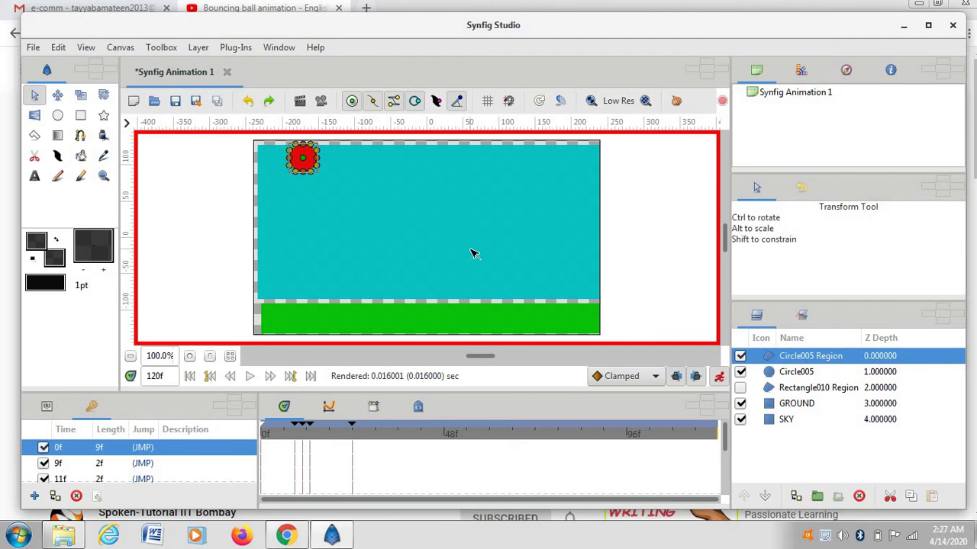
Step: Save the animation to the Desktop as BOUNCING in the Uncompressed Synfig file (*.sif) format
click(32, 48)
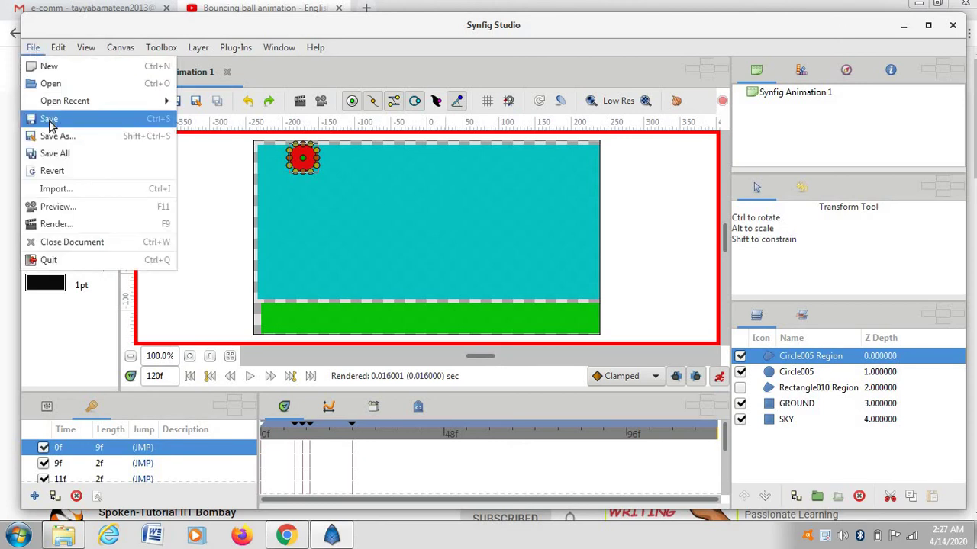
click(49, 120)
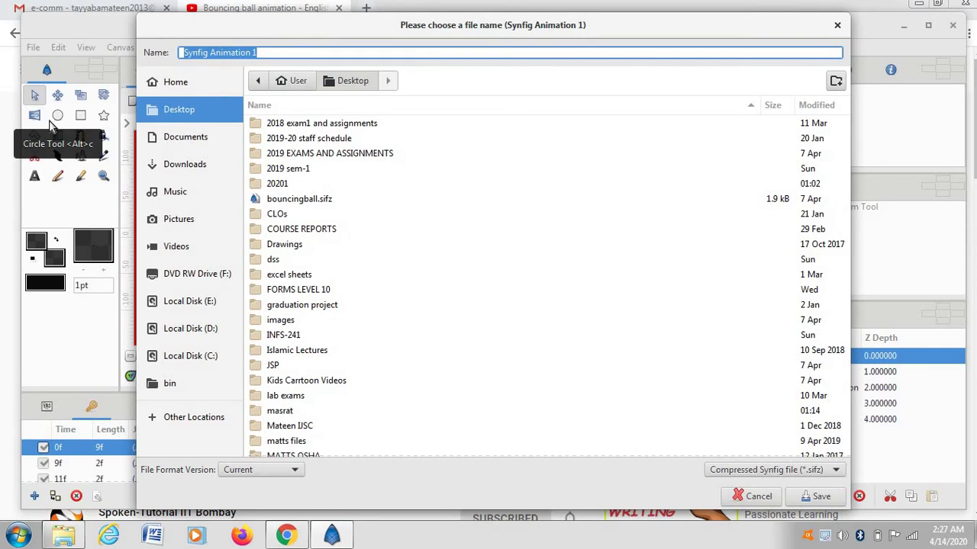
click(837, 471)
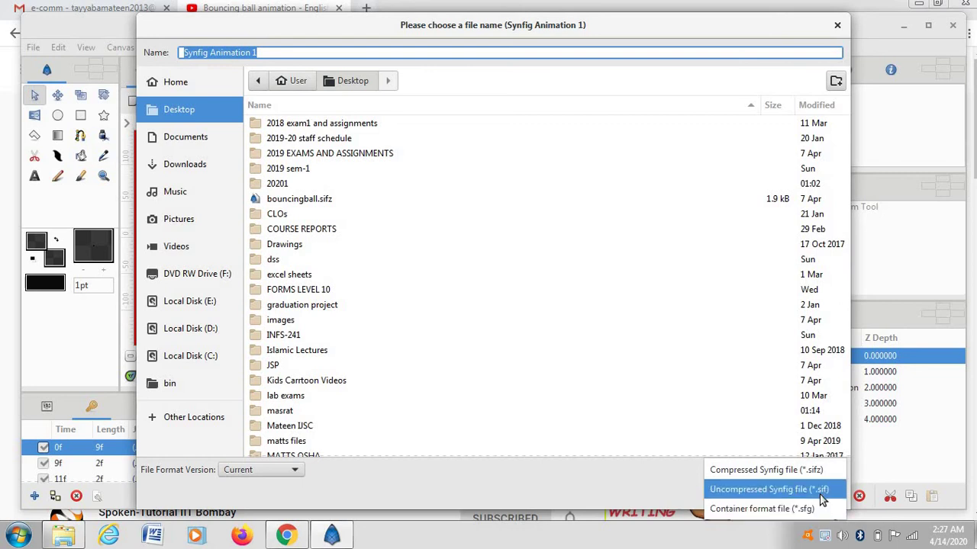
click(822, 489)
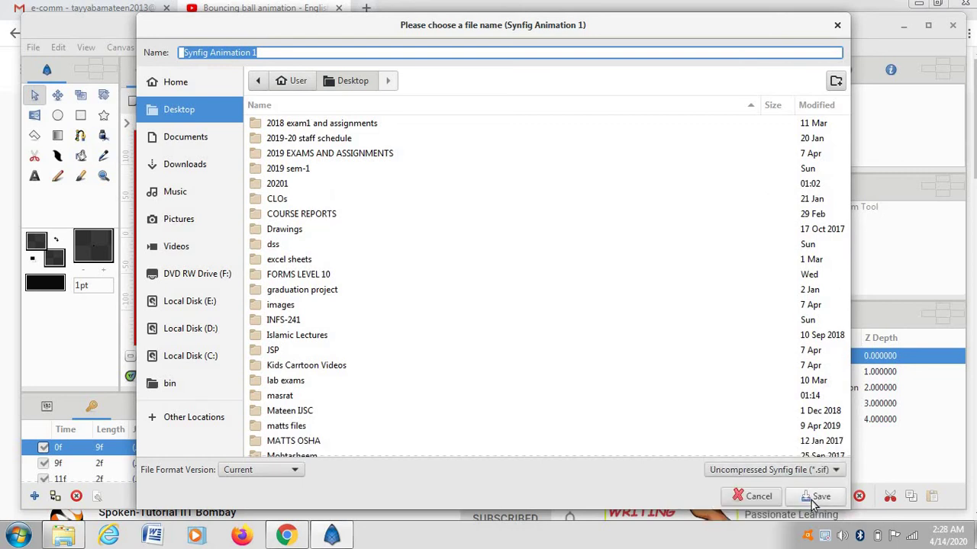
text(BOUNC)
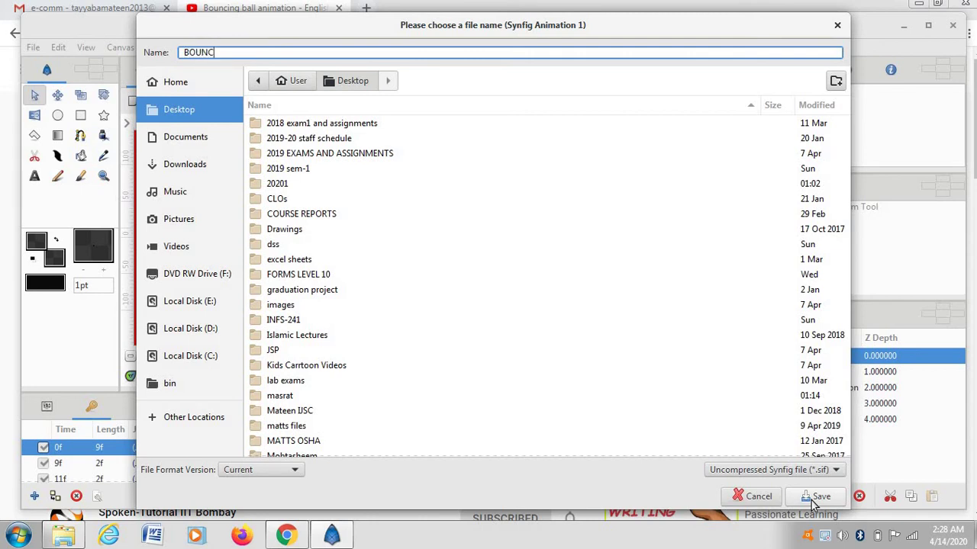
text(ING)
click(821, 497)
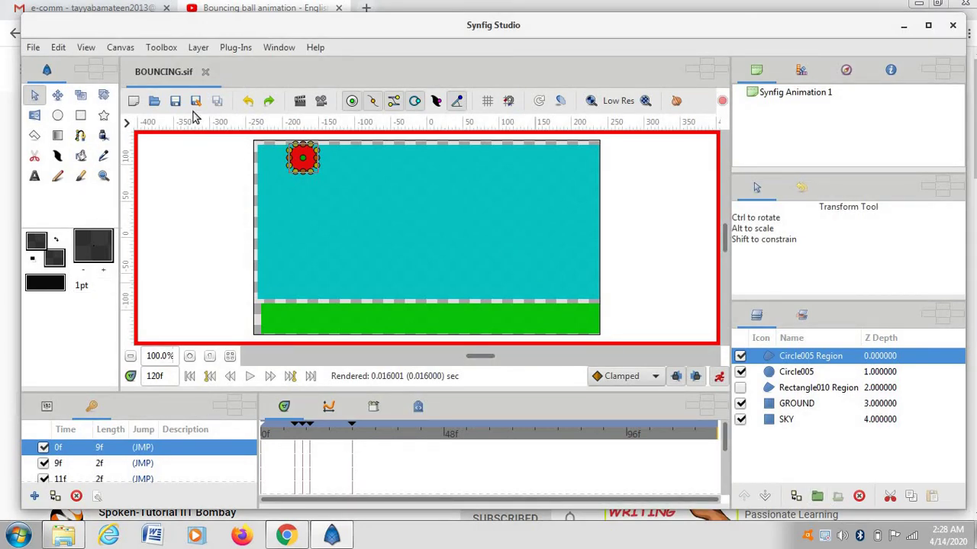
Step: Set the render output file to C:/Users/User/Desktop/BOUNCING.GIF with magick++ as the target
click(35, 47)
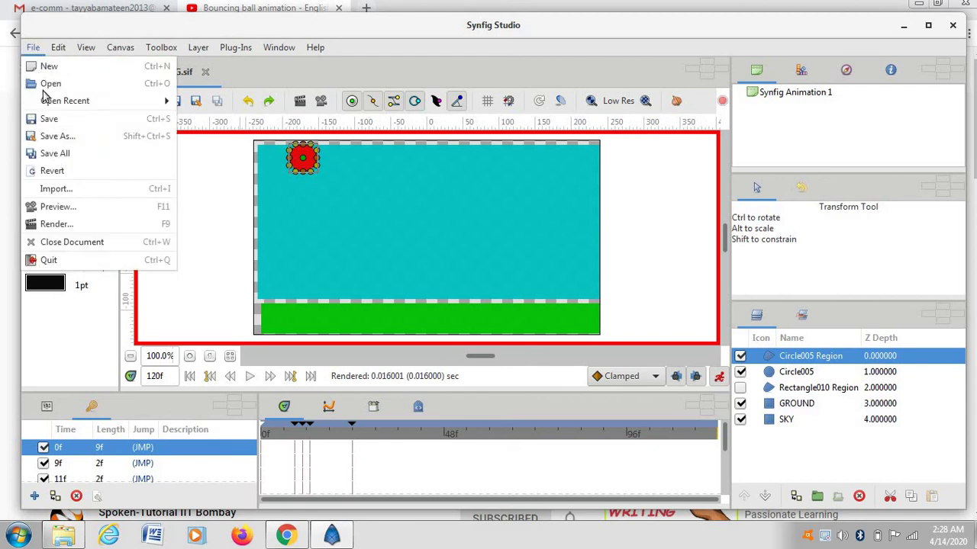
click(90, 229)
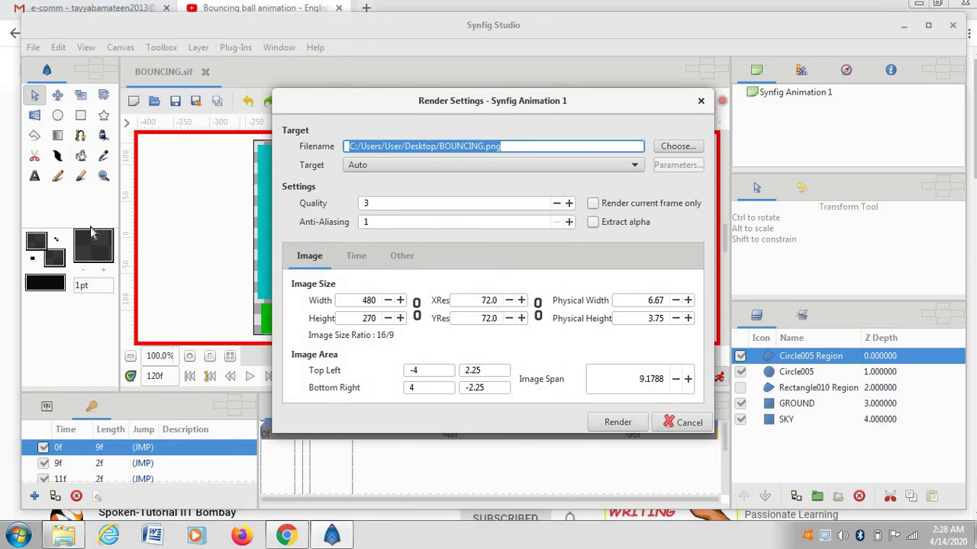
click(551, 145)
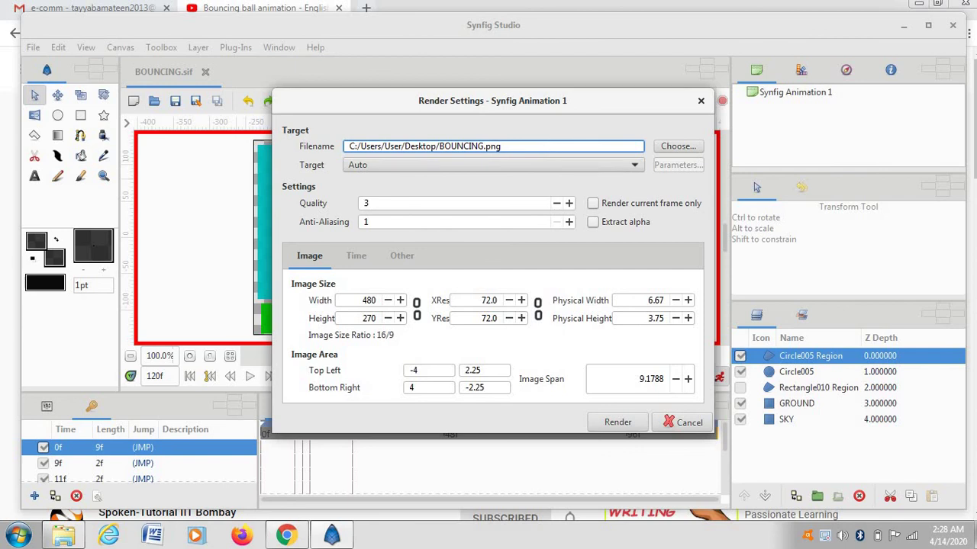
key(BackSpace)
key(BackSpace)
key(BackSpace)
text(GIF)
click(637, 168)
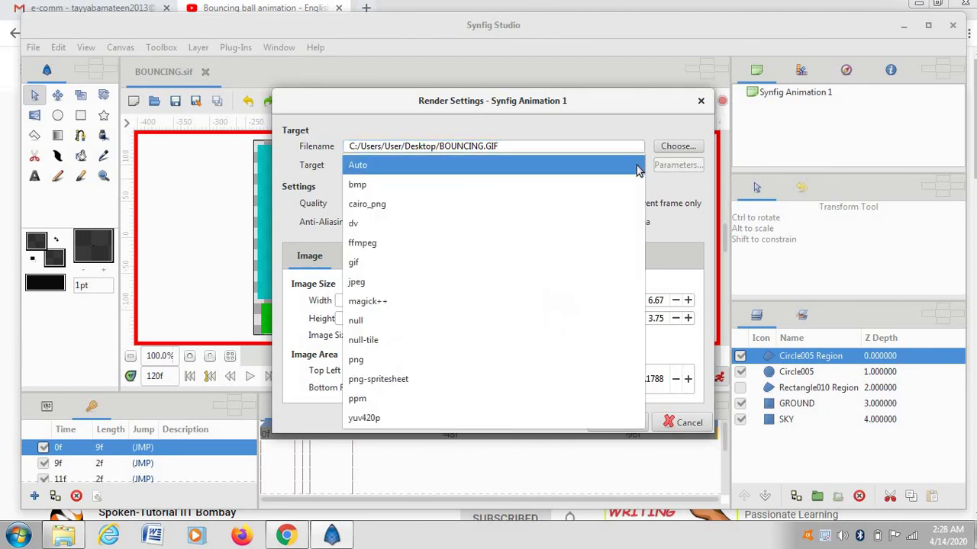
click(571, 303)
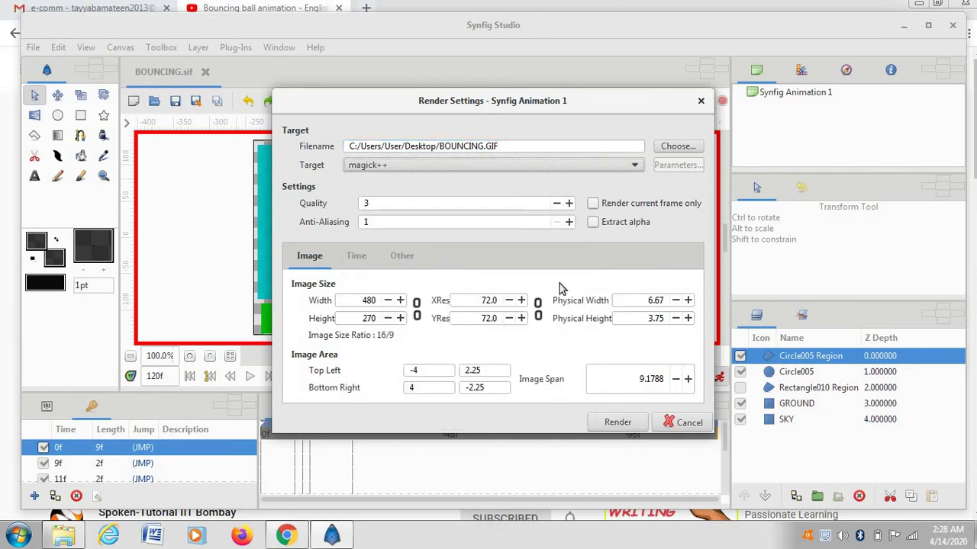
Step: Raise the render quality to 9, set the end time to 24f and render the animation
click(568, 203)
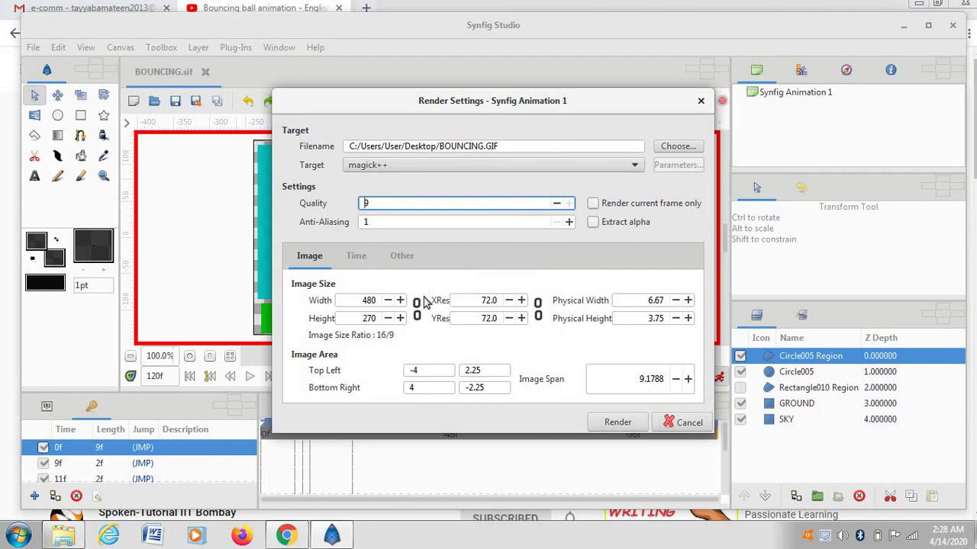
click(356, 257)
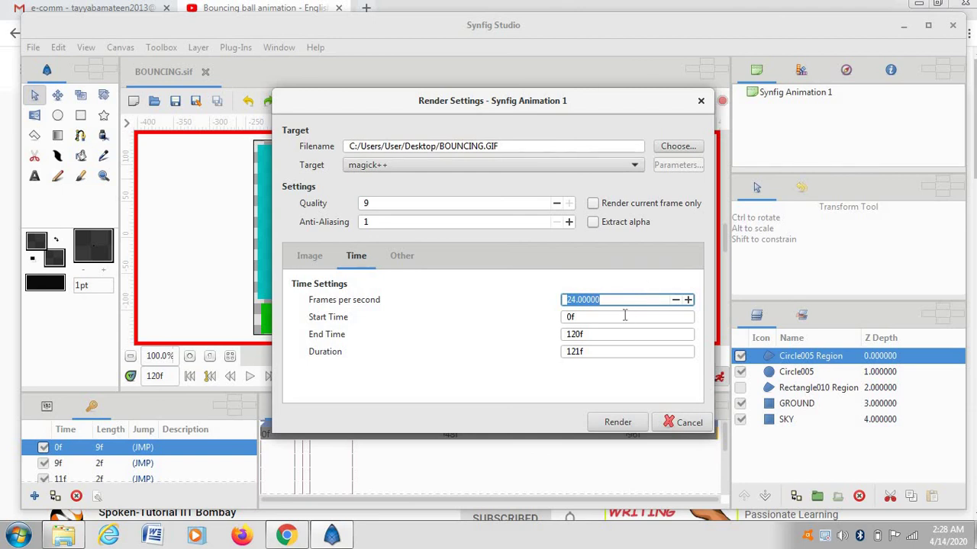
click(584, 336)
text(1)
key(BackSpace)
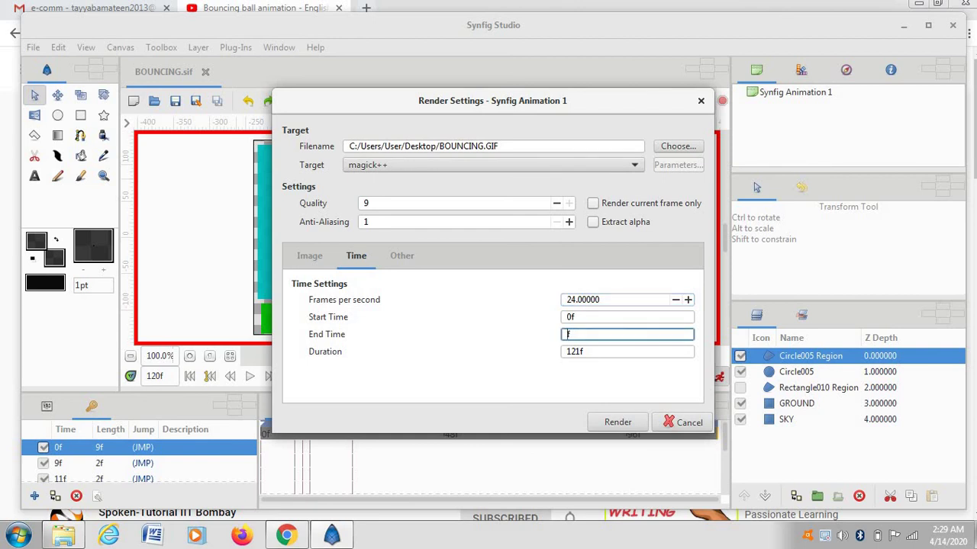
text(24)
key(Return)
click(619, 424)
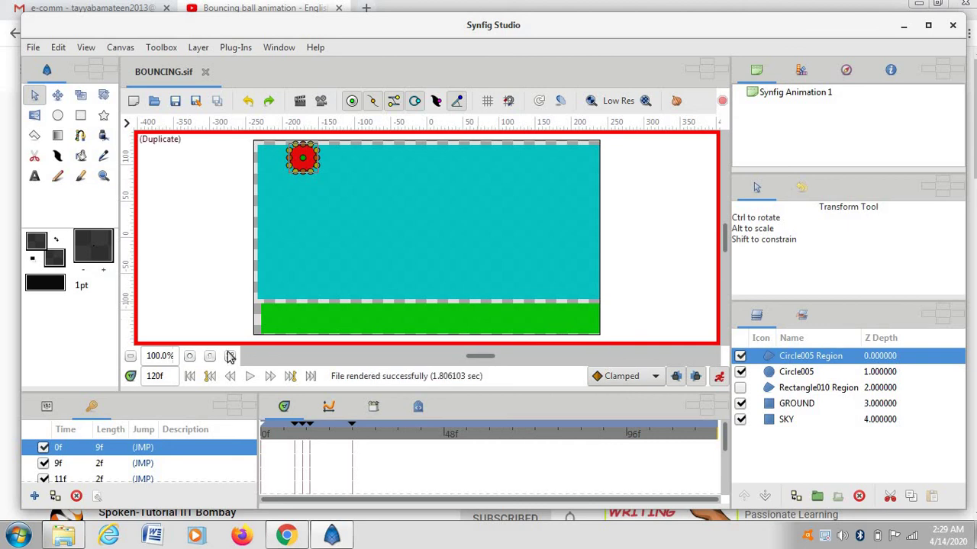
Step: Play the bouncing ball animation again on the canvas
click(249, 379)
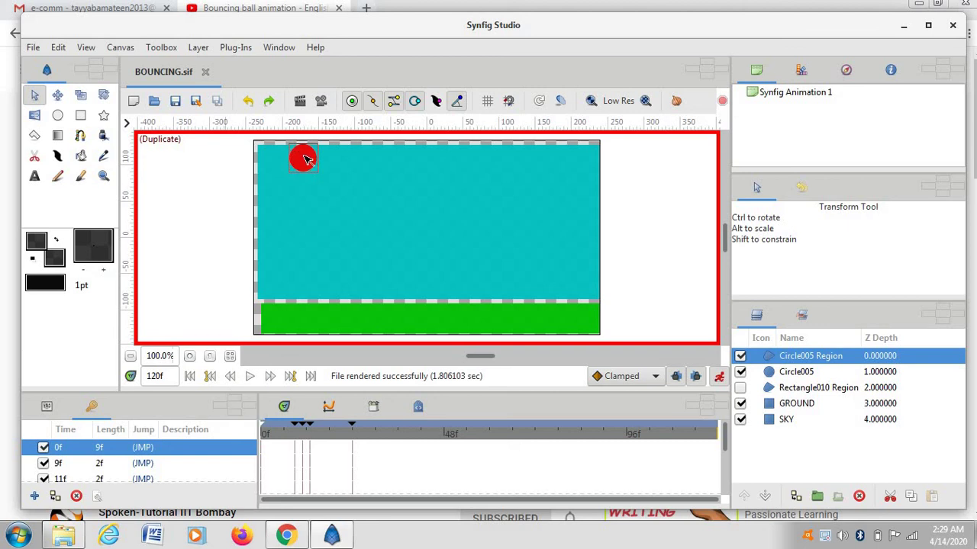
click(250, 377)
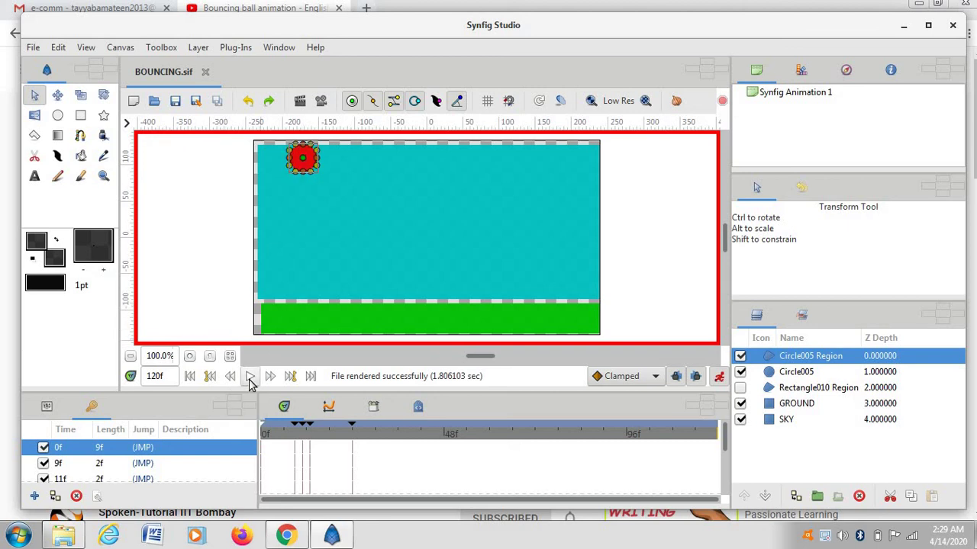
Step: Minimize Synfig Studio and the browser, view the bouncingball image from the desktop in its default viewer and close it
click(904, 27)
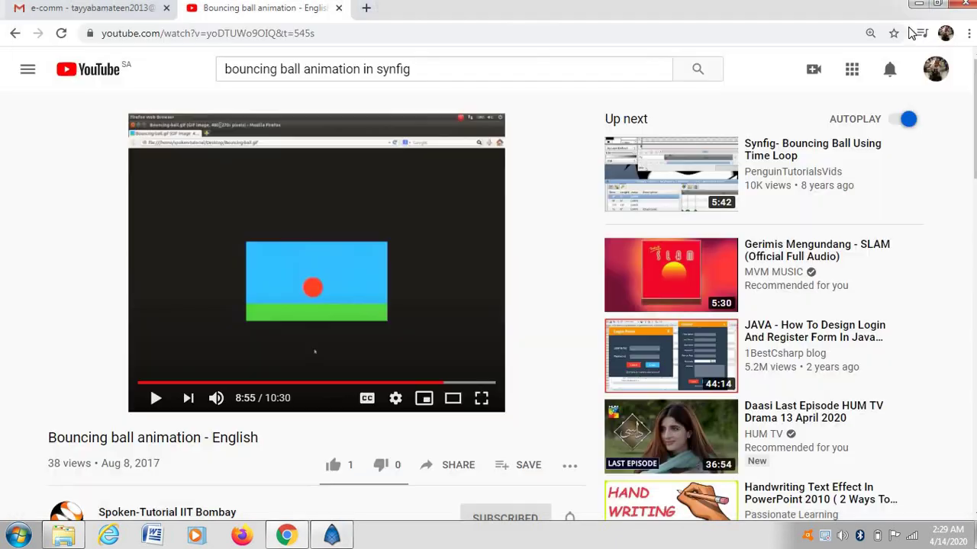
click(921, 7)
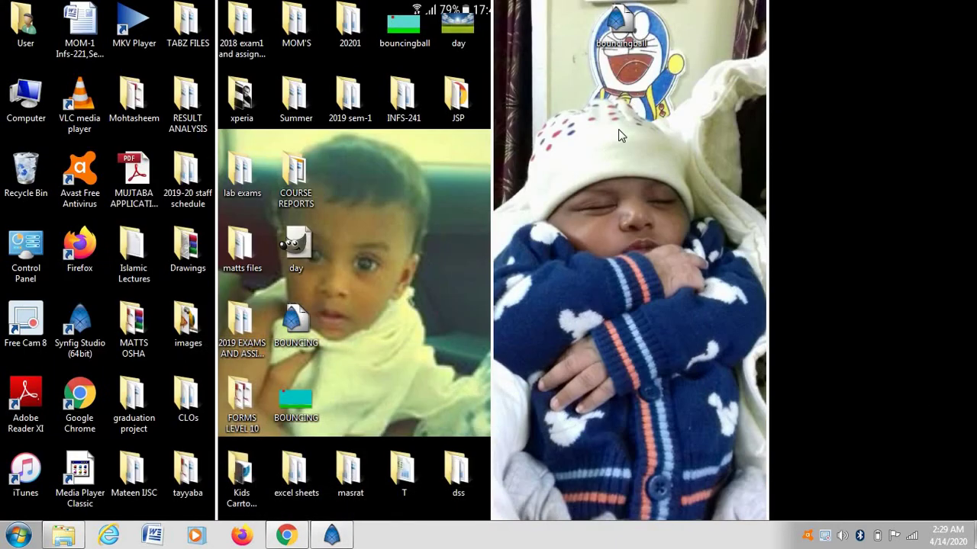
double_click(404, 42)
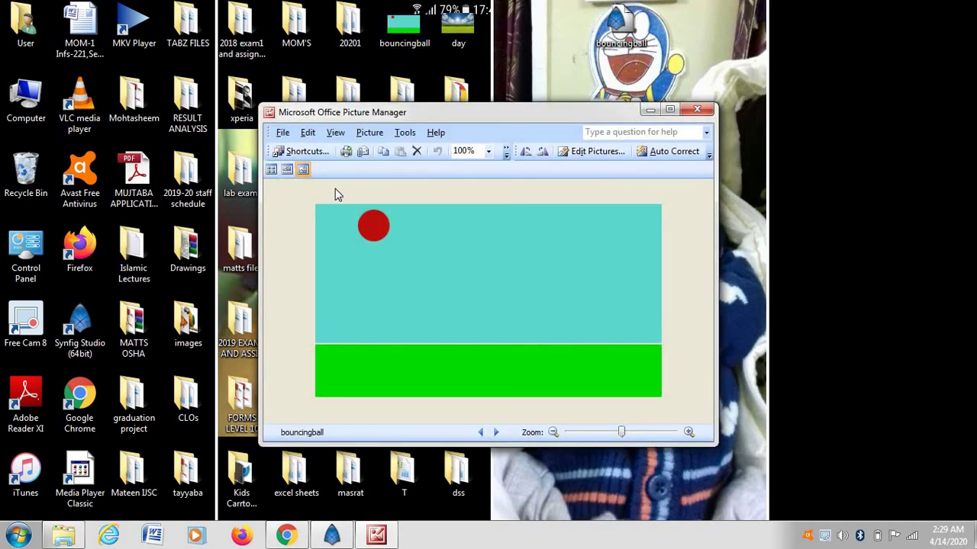
click(696, 114)
key(alt+F4)
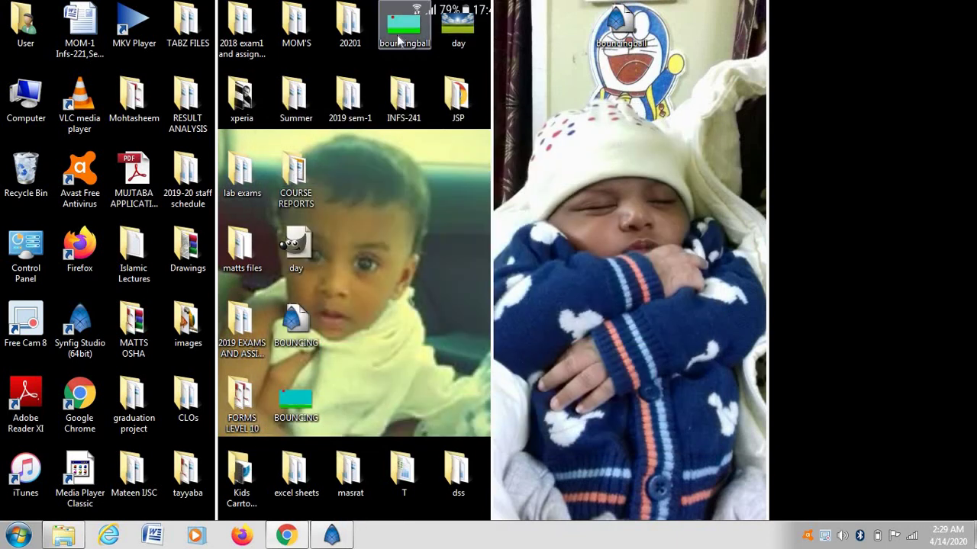
Step: Open the bouncingball image on the desktop with Internet Explorer
right_click(398, 36)
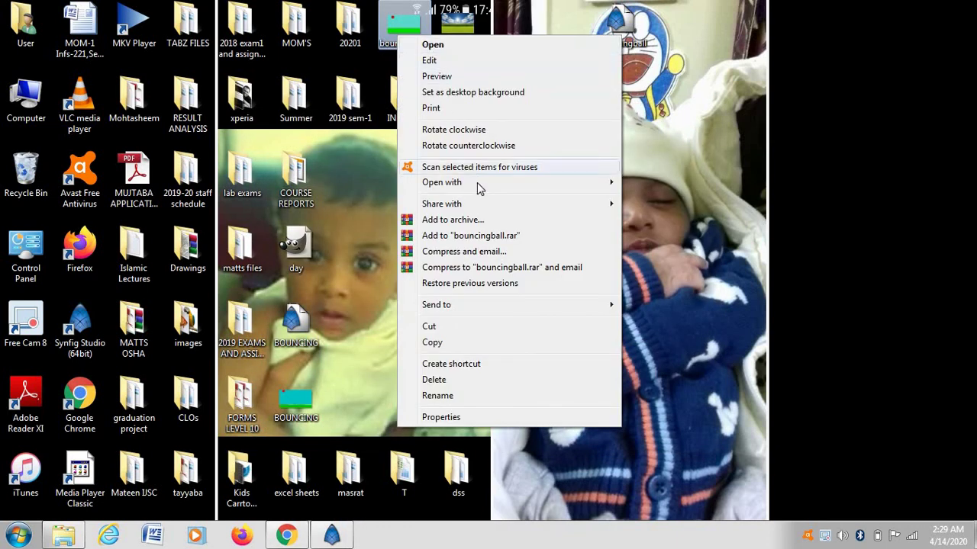
mouse_move(482, 190)
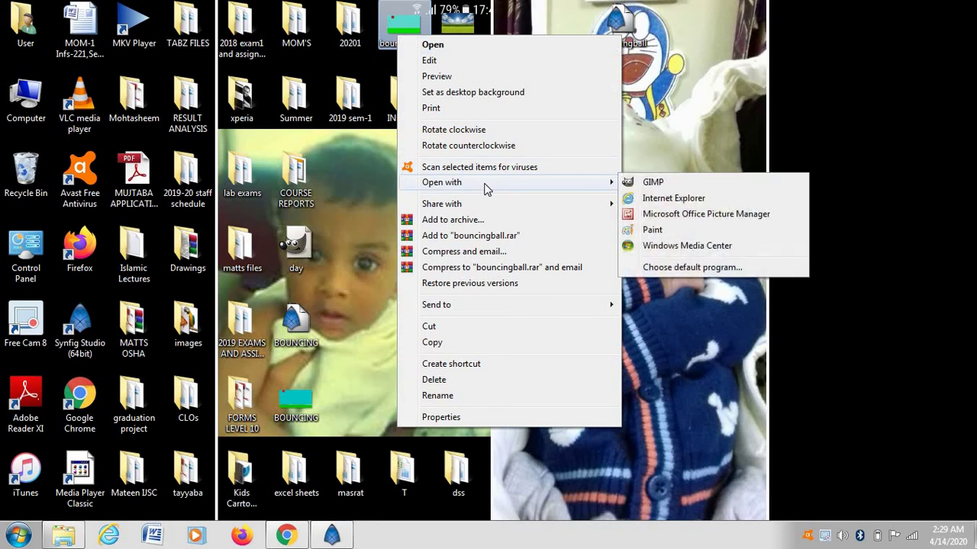
click(638, 200)
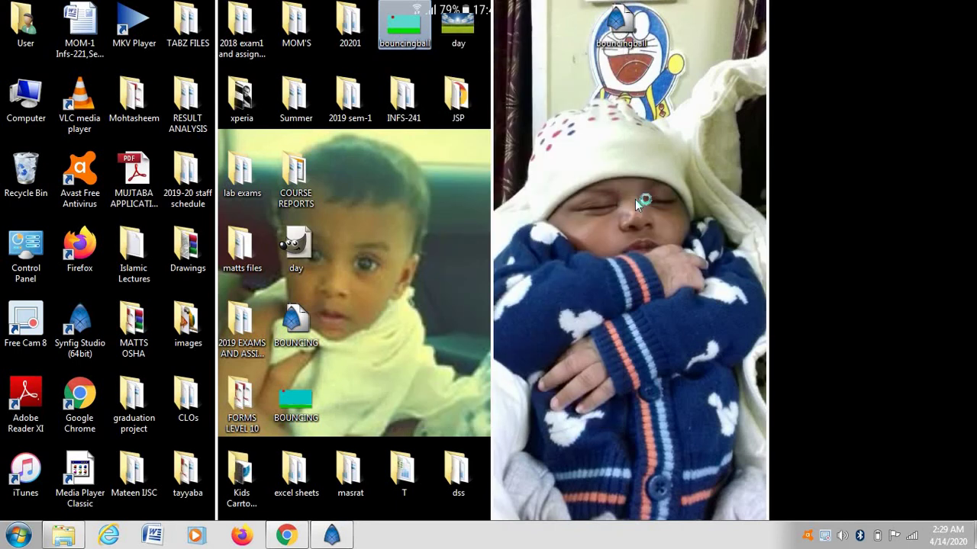